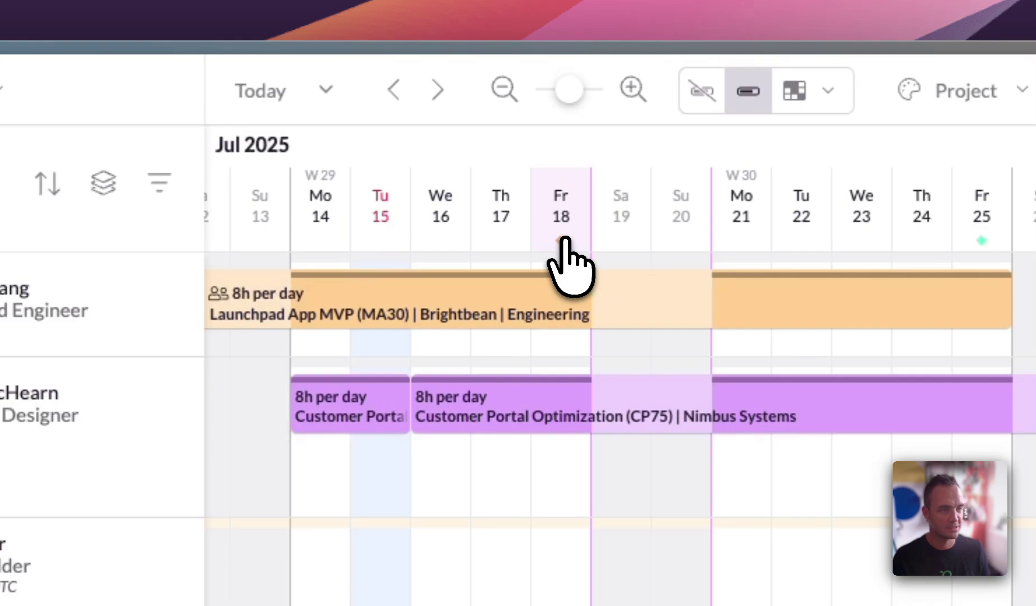
Step: Check the schedule milestones on 18 July and 25 July
left_click(561, 241)
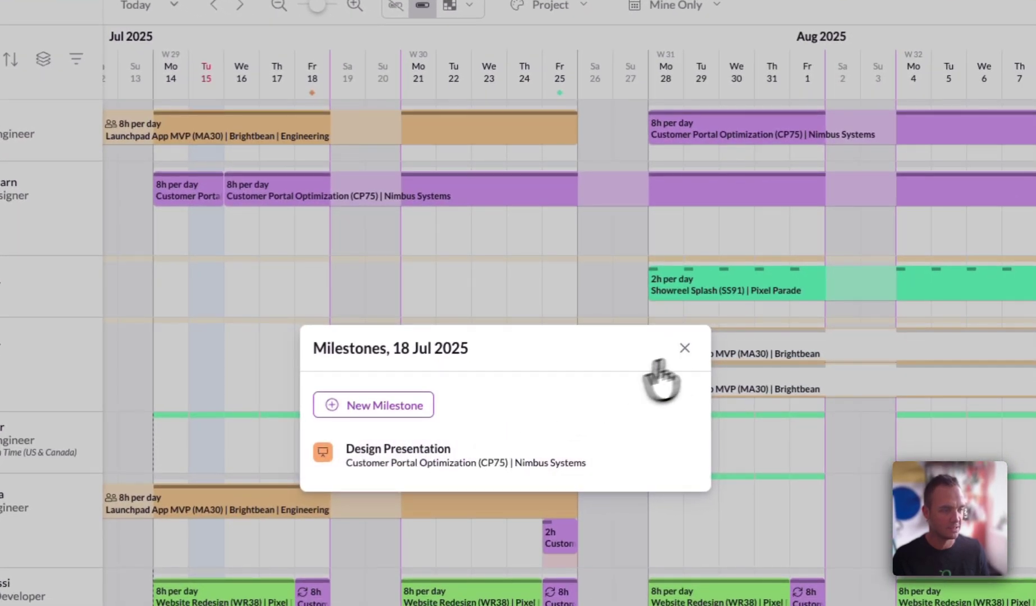
left_click(685, 348)
left_click(560, 92)
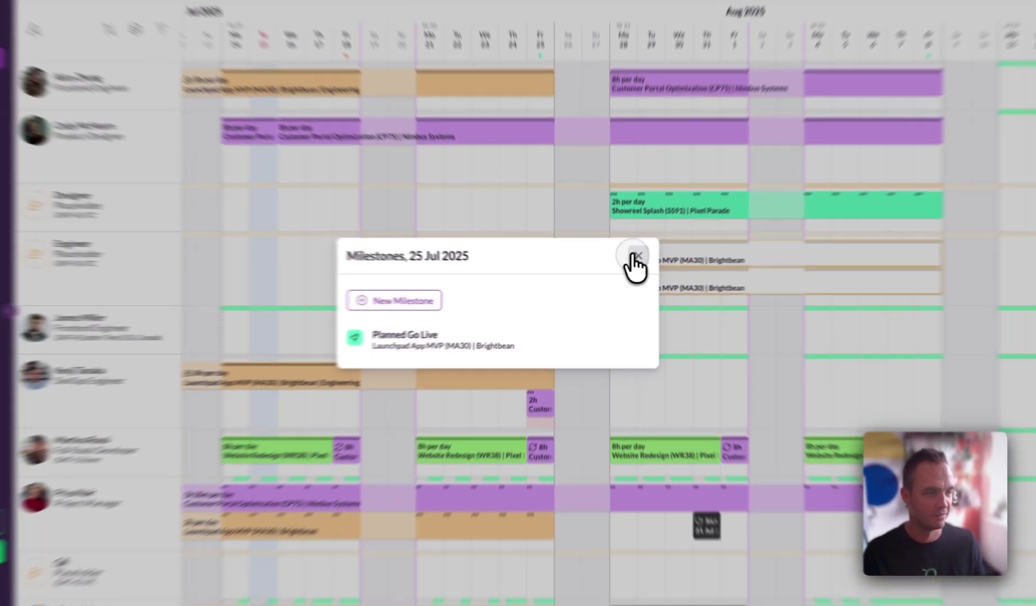
left_click(673, 352)
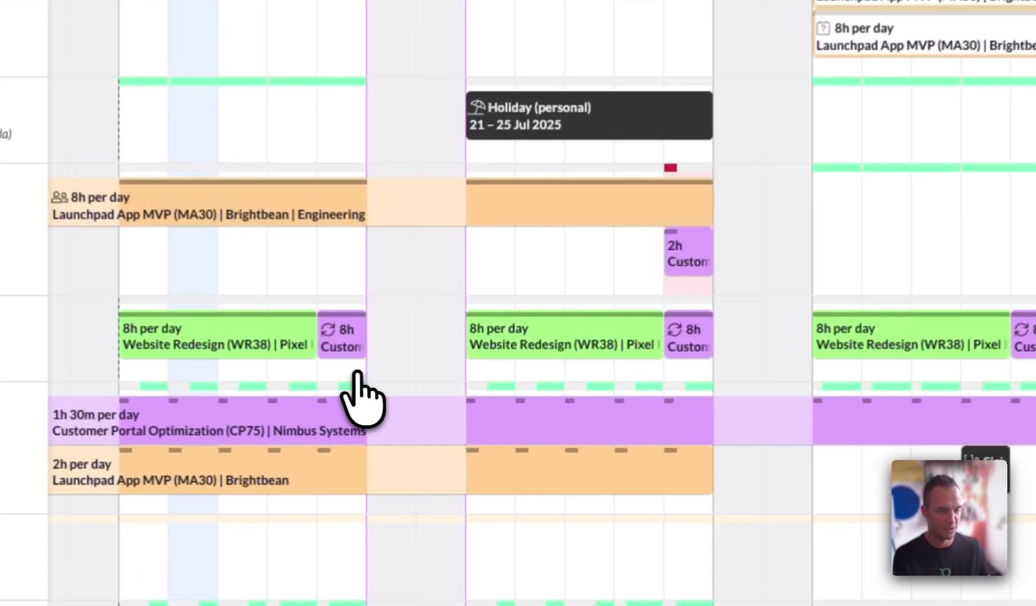
Step: Switch to the utilization heatmap and inspect the 100% overbooked cell on 25 Jul
mouse_move(403, 440)
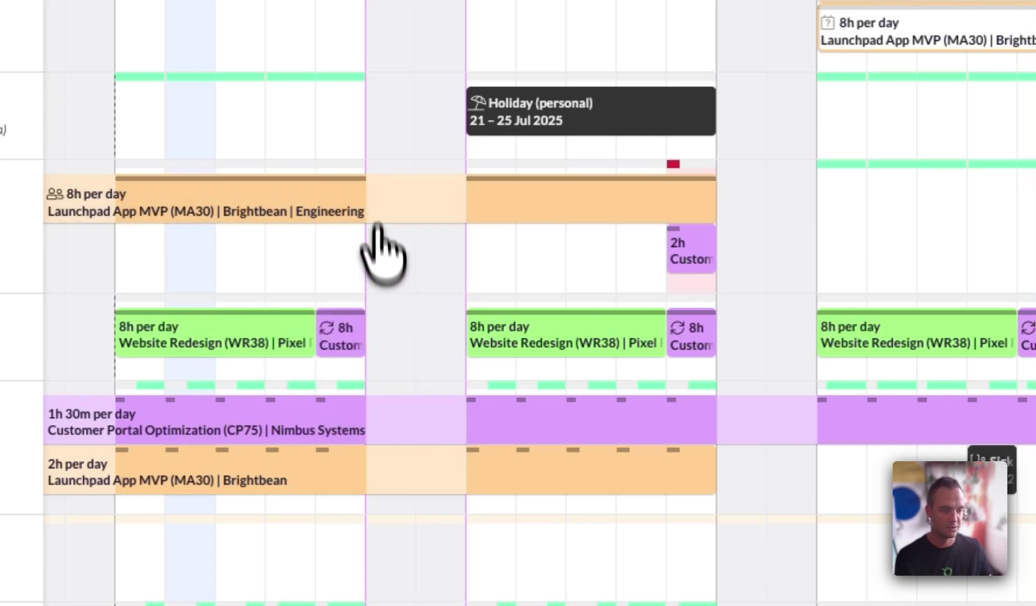
mouse_move(353, 164)
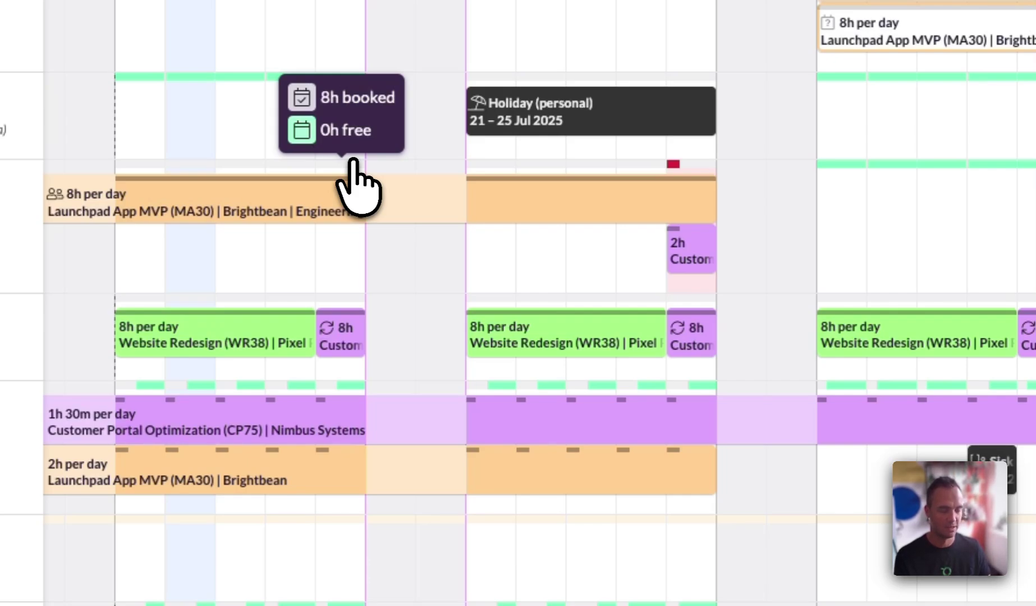
mouse_move(441, 295)
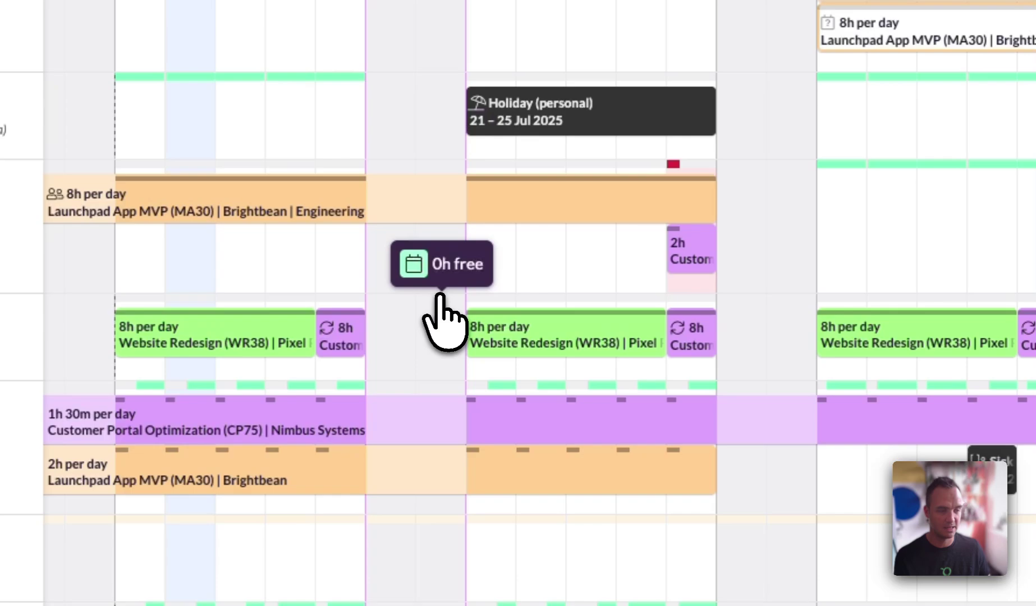
mouse_move(703, 164)
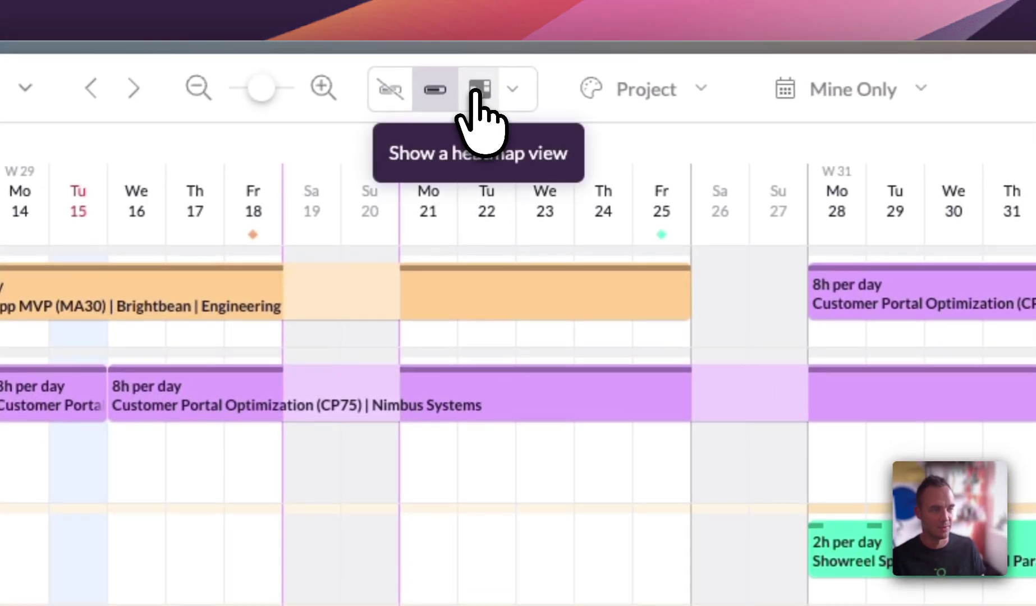
left_click(477, 90)
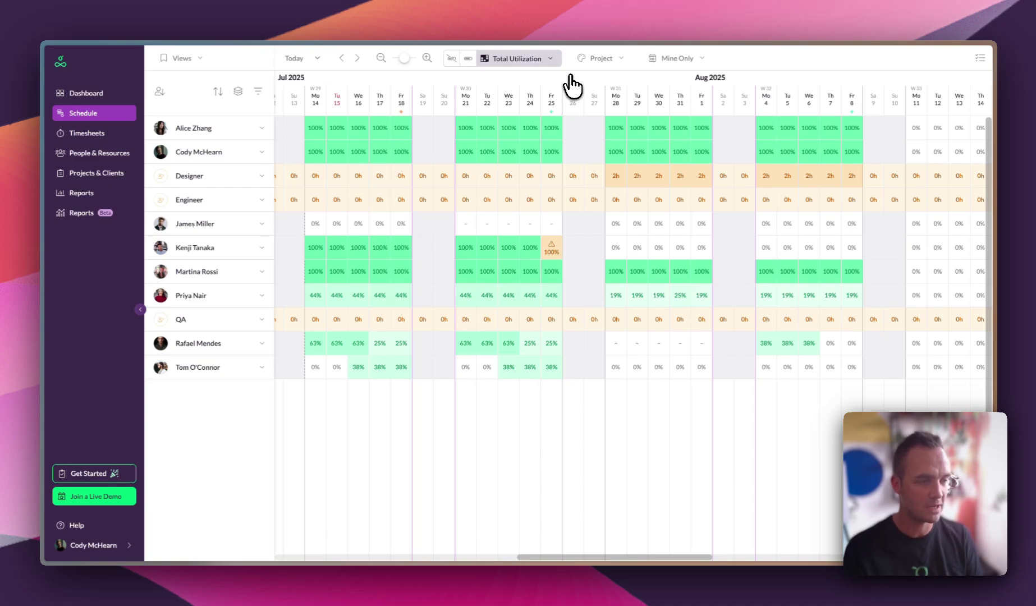
mouse_move(552, 253)
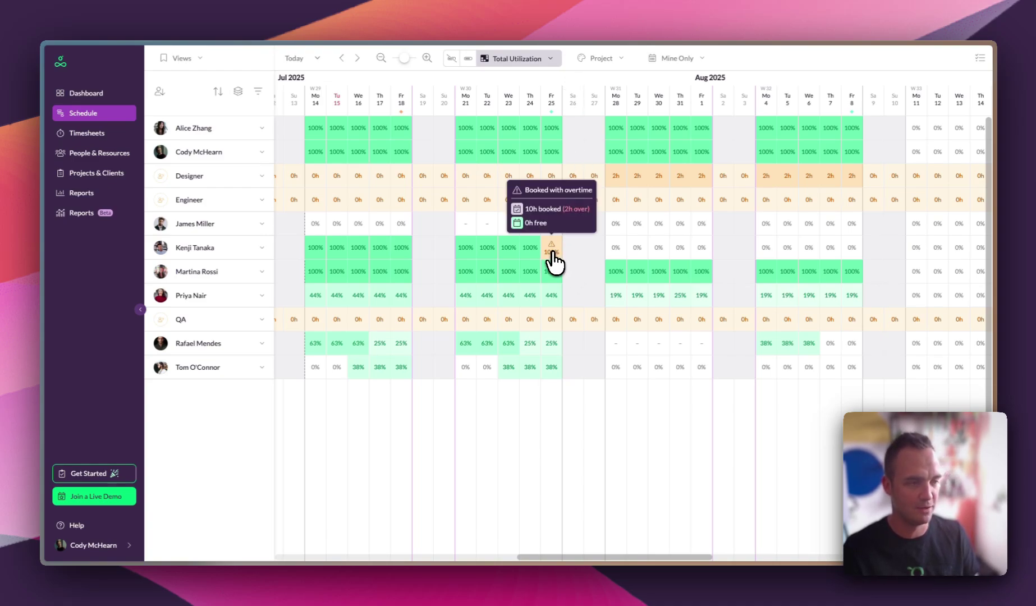
mouse_move(587, 265)
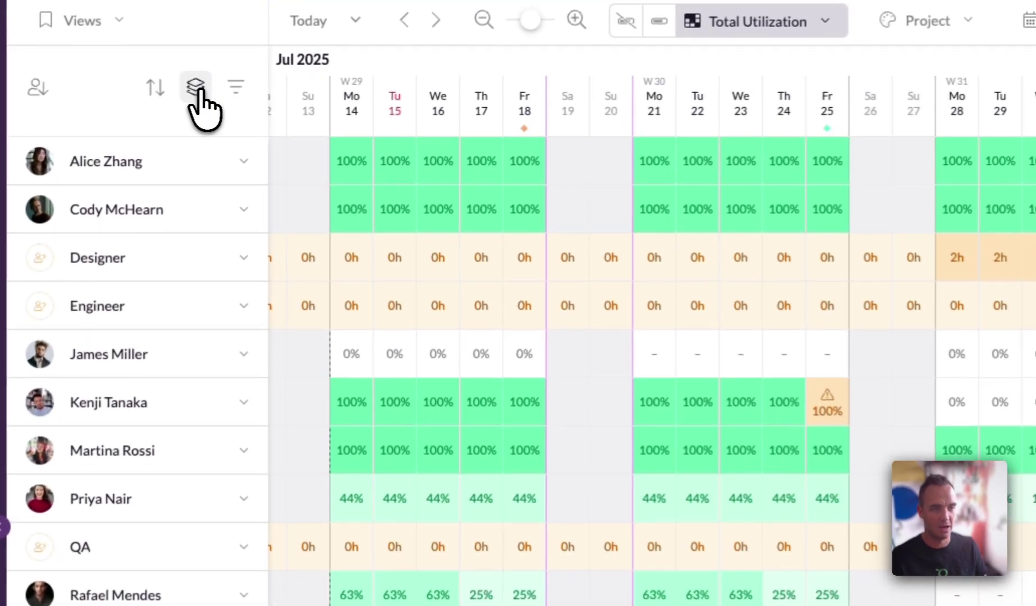
Step: Group rows by Department, then go back to booking bars and Reset to Default
left_click(238, 92)
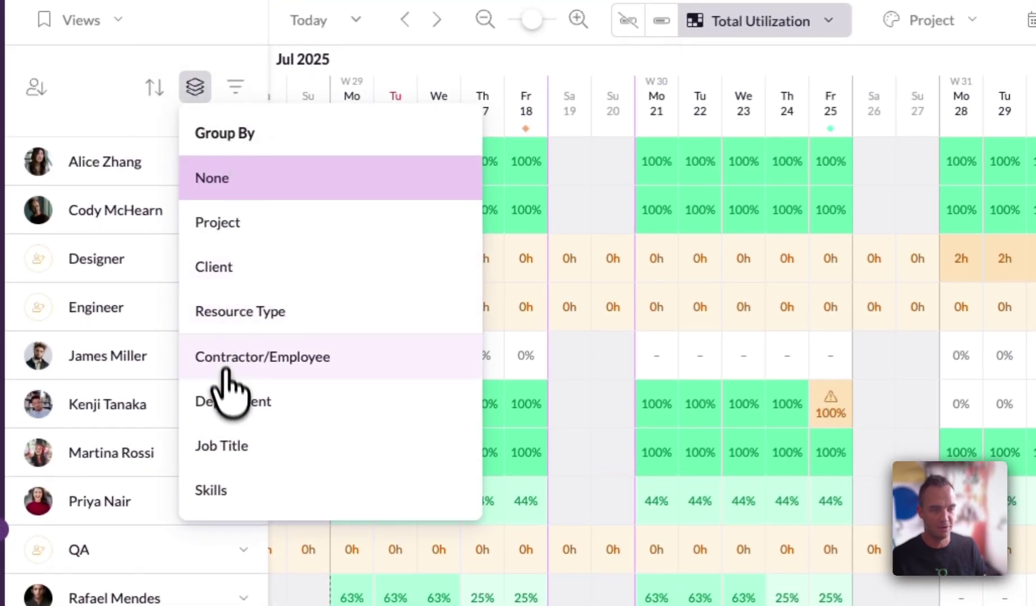
left_click(233, 400)
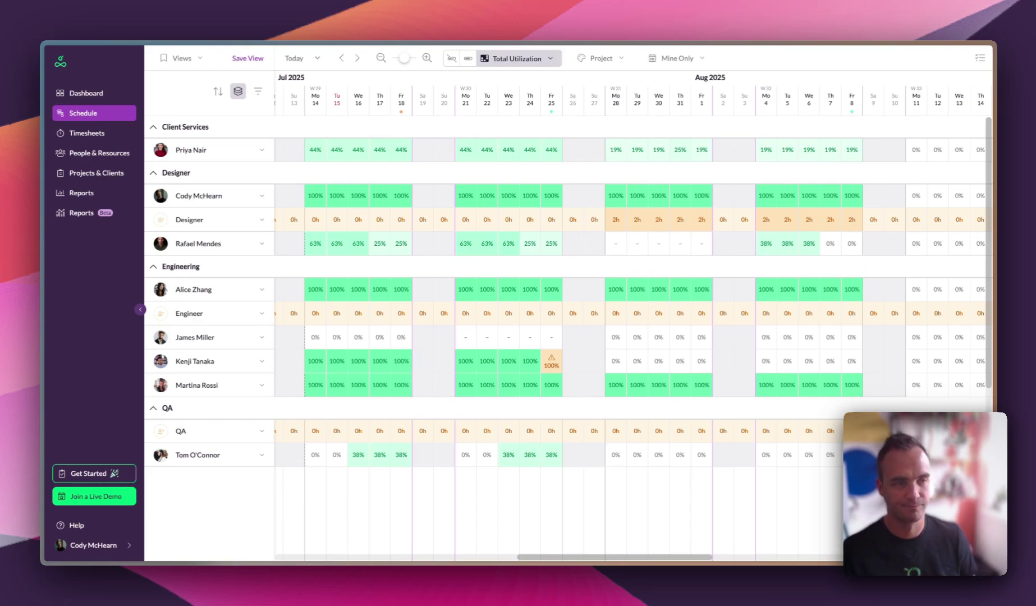
left_click(468, 58)
left_click(175, 58)
left_click(205, 86)
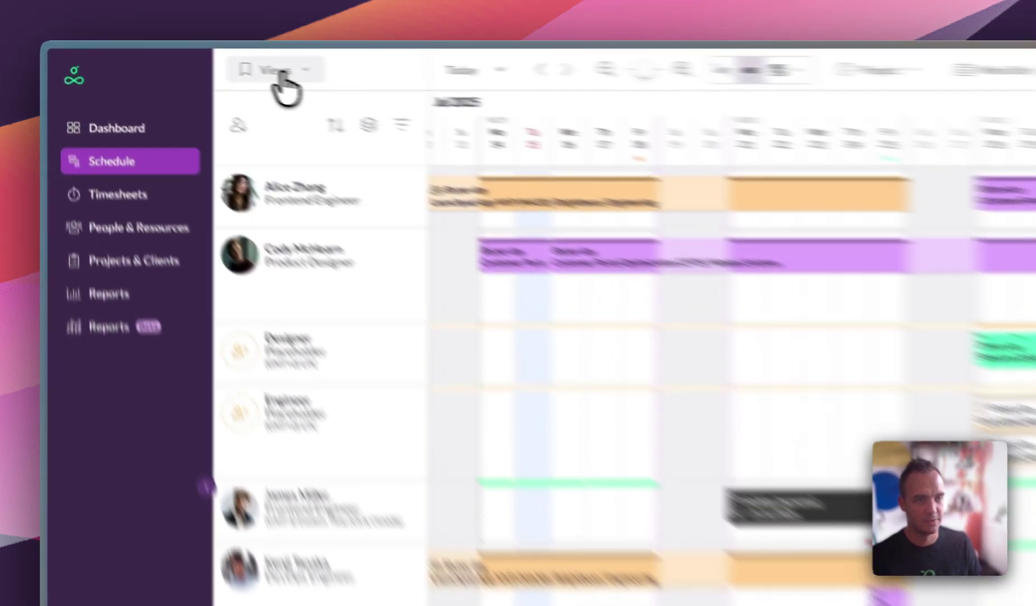
Step: Load the Designers saved view and review its Sort, Group By and Filter By settings
left_click(181, 58)
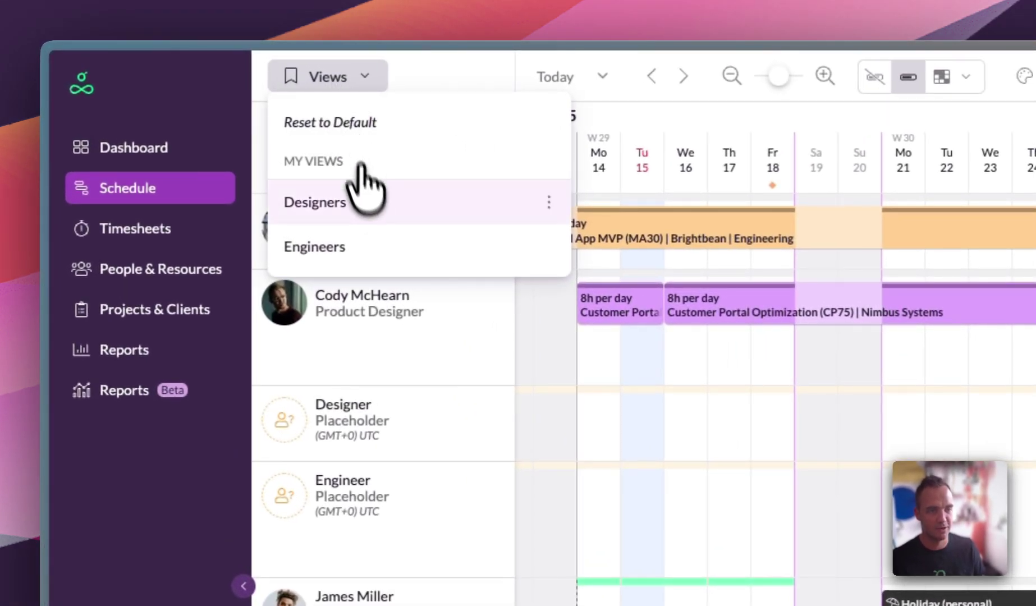
left_click(368, 204)
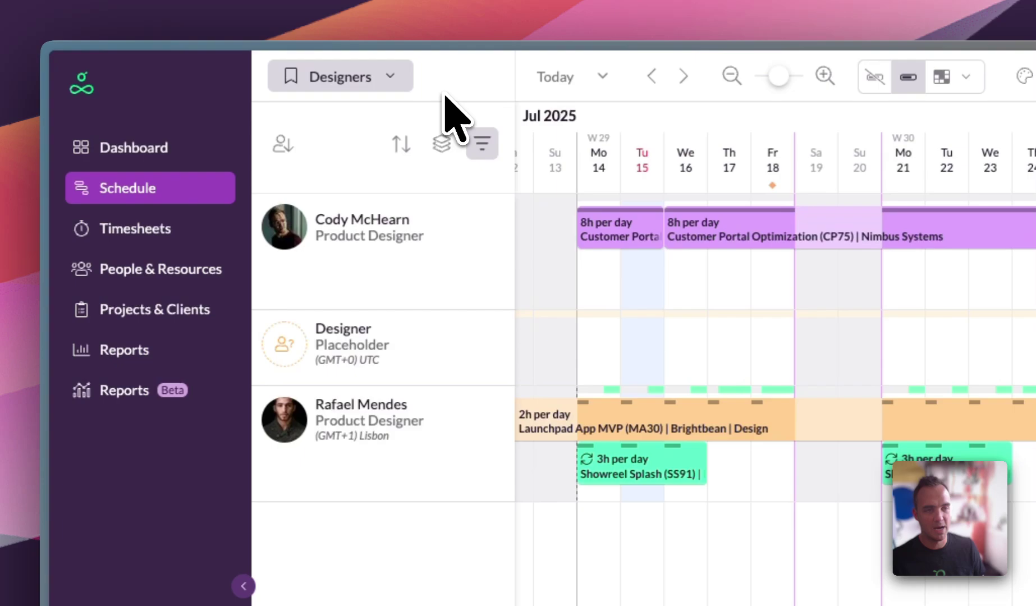
left_click(400, 147)
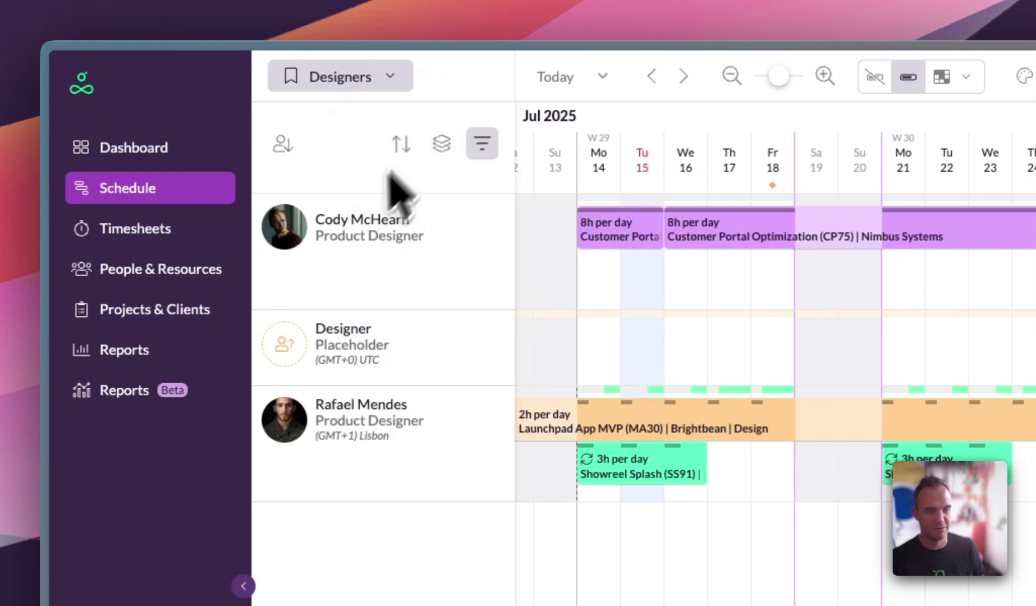
left_click(441, 144)
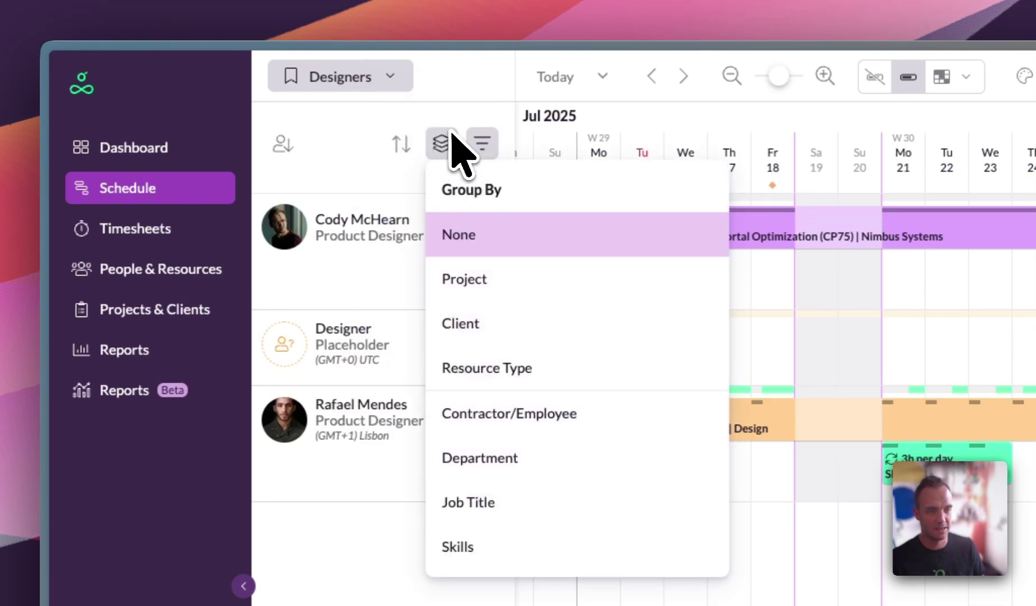
left_click(482, 143)
left_click(481, 143)
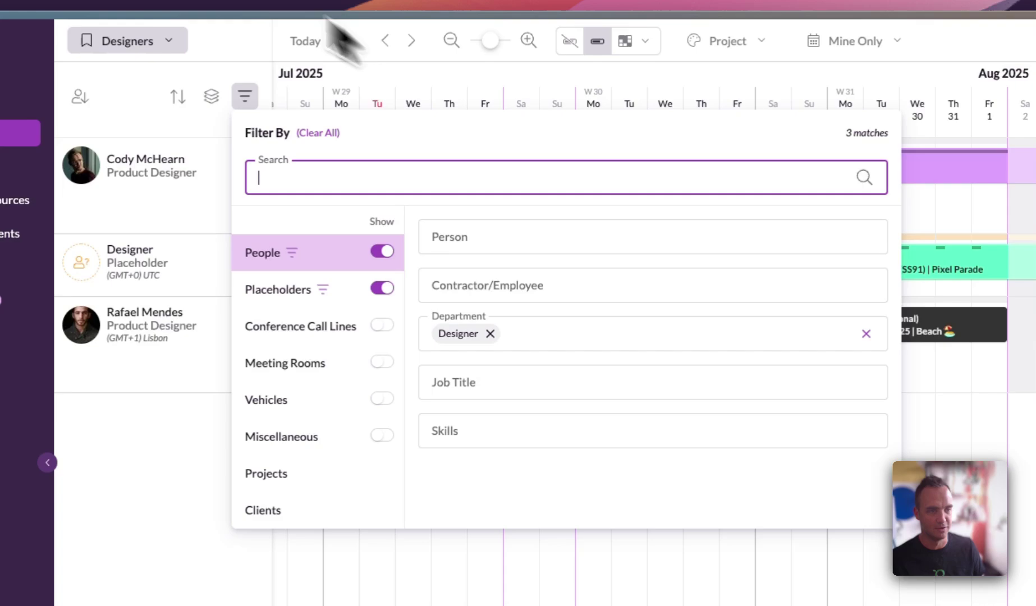
left_click(244, 96)
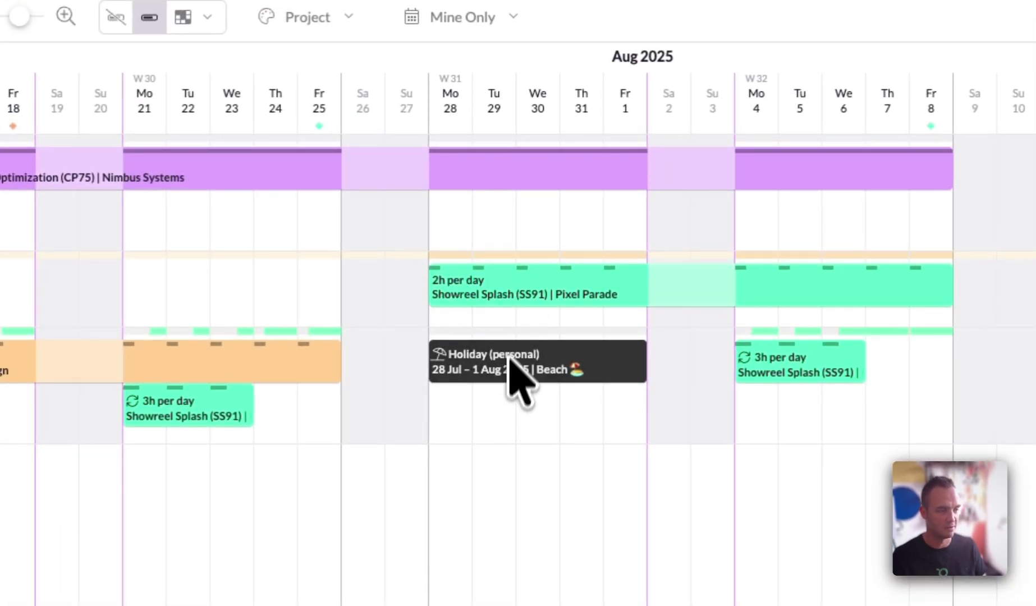
Step: Drag Showreel Splash from the Designer placeholder to the top designer, waitlisting clashing days
left_click_drag(492, 298, 489, 215)
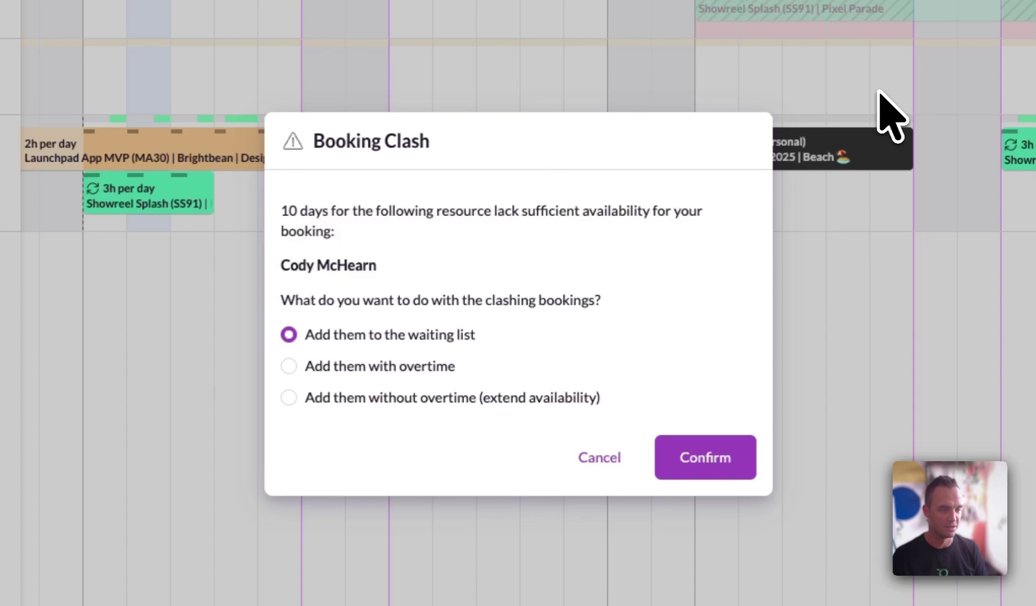
left_click(726, 466)
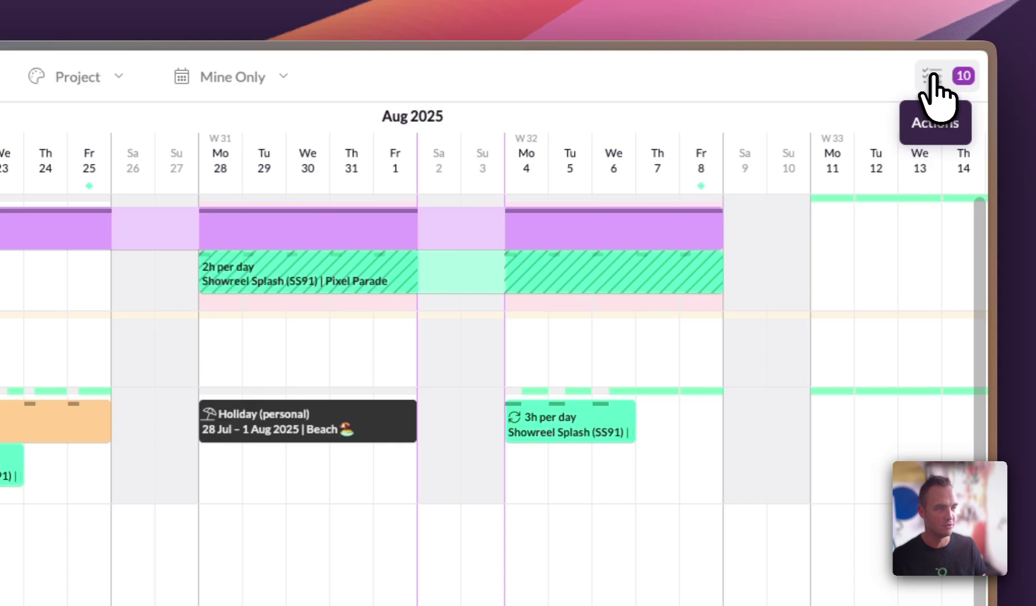
Step: Review the waiting list showing the 2h-per-day Showreel Splash booking for 28 Jul–8 Aug
left_click(929, 79)
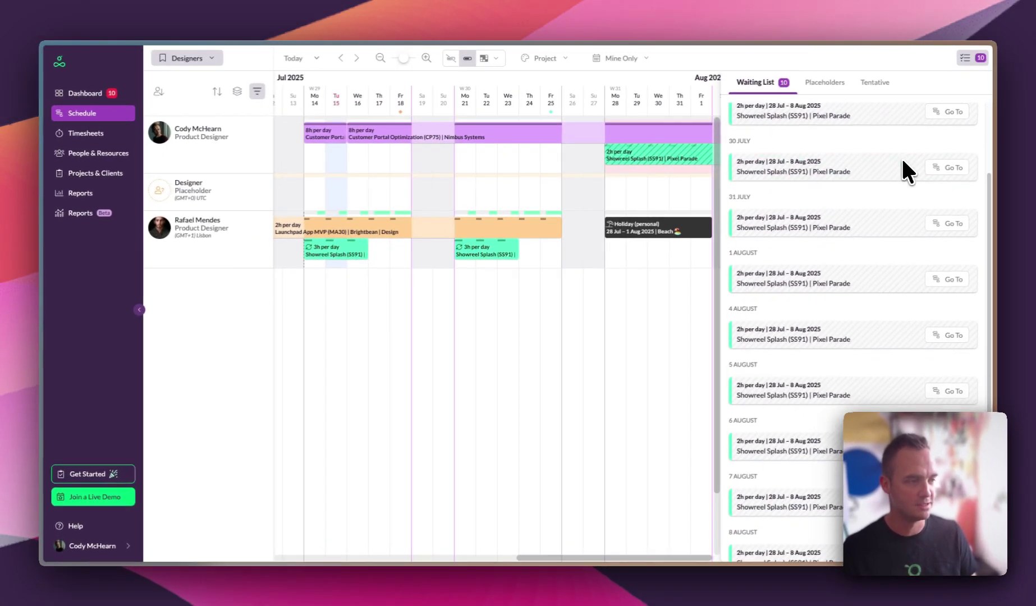
scroll(875, 267, "down", 2)
scroll(862, 349, "up", 2)
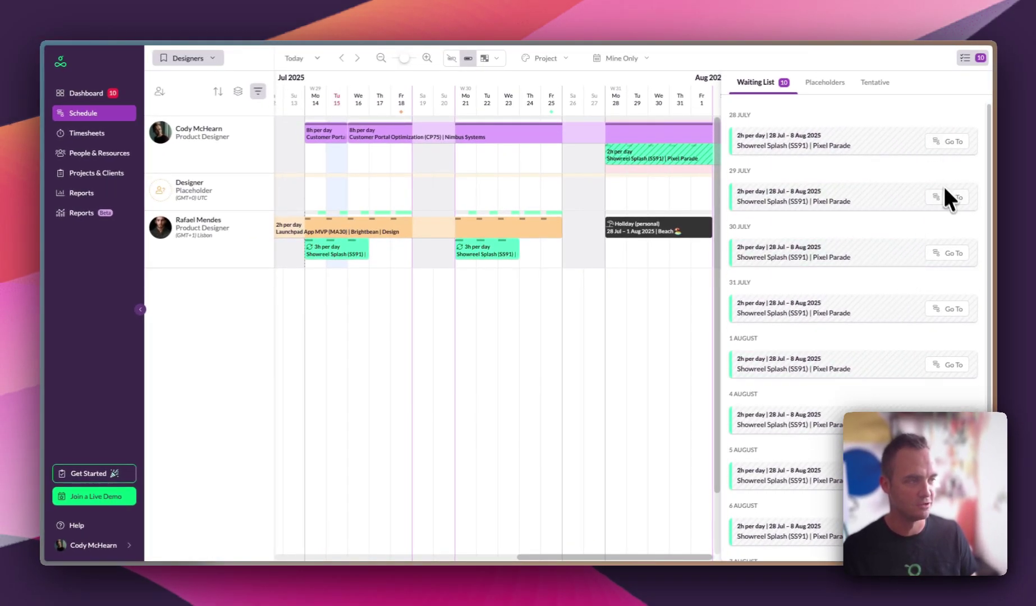
left_click(977, 64)
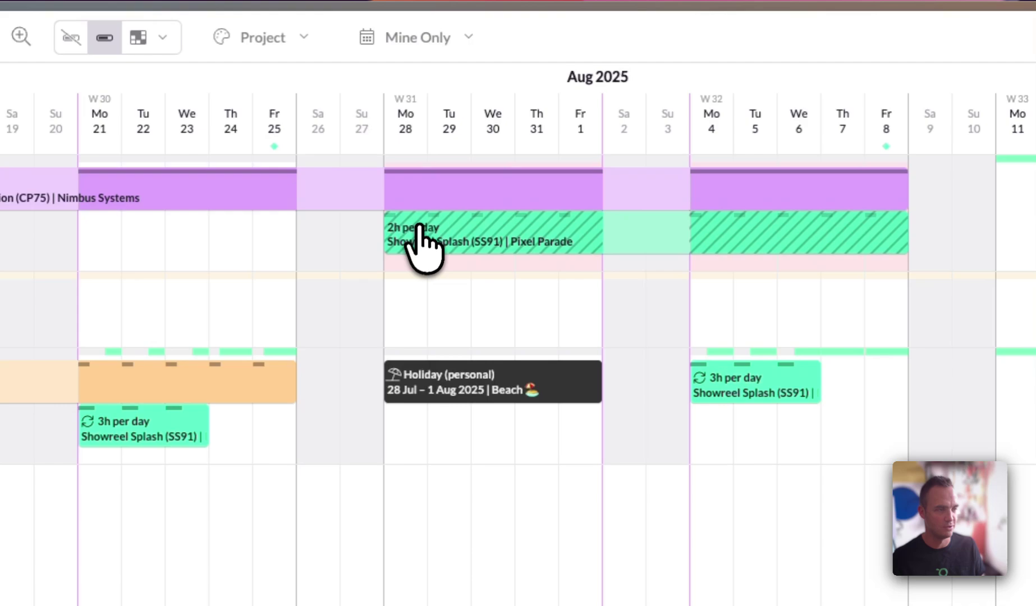
Step: Split Customer Portal Optimization into 16–27 Jul and 28 Jul–8 Aug, setting the latter to 6h per day
left_click(386, 194)
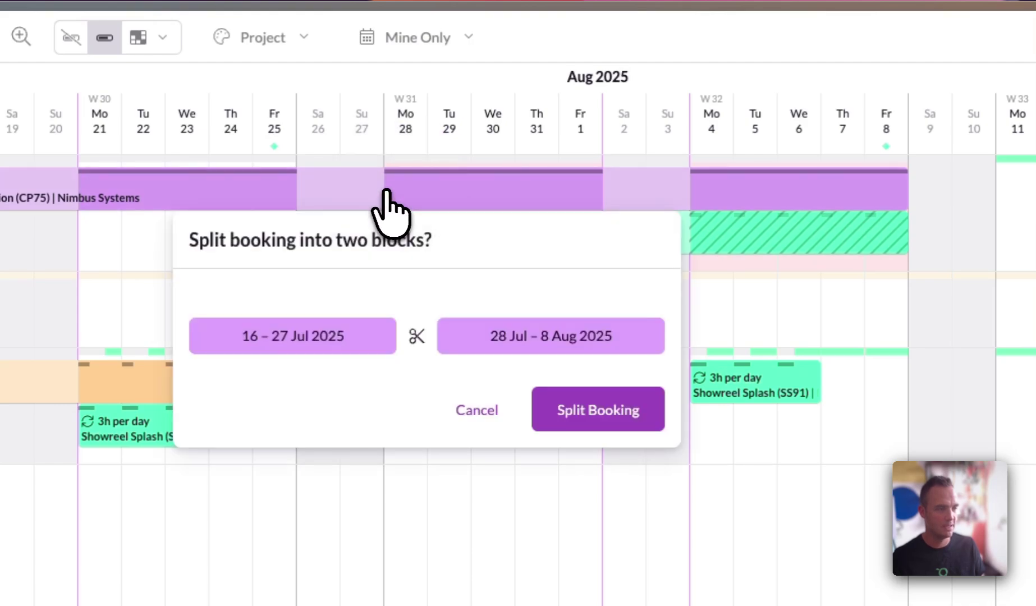
left_click(603, 408)
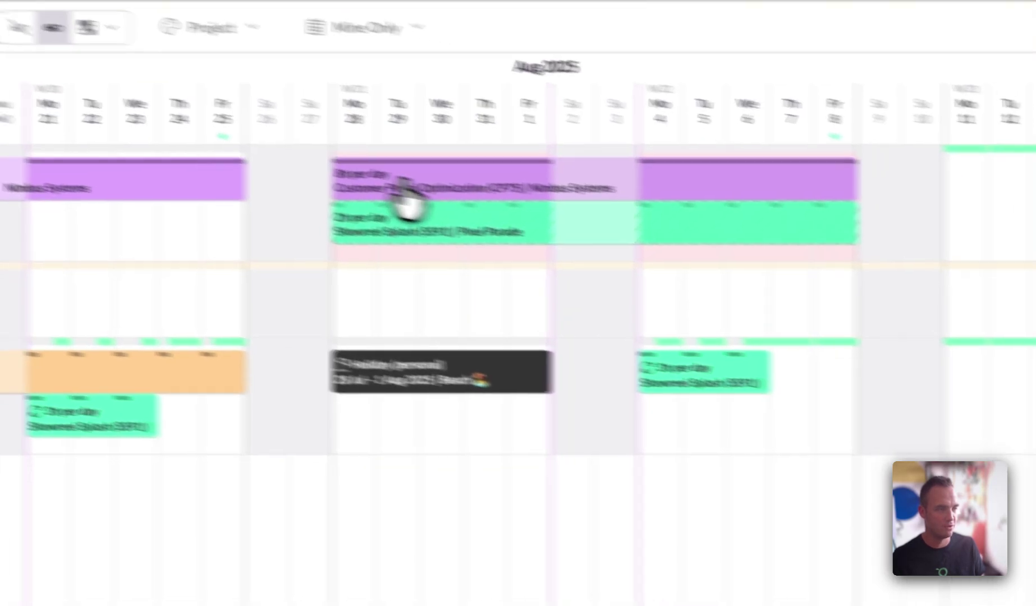
left_click(458, 197)
left_click(424, 278)
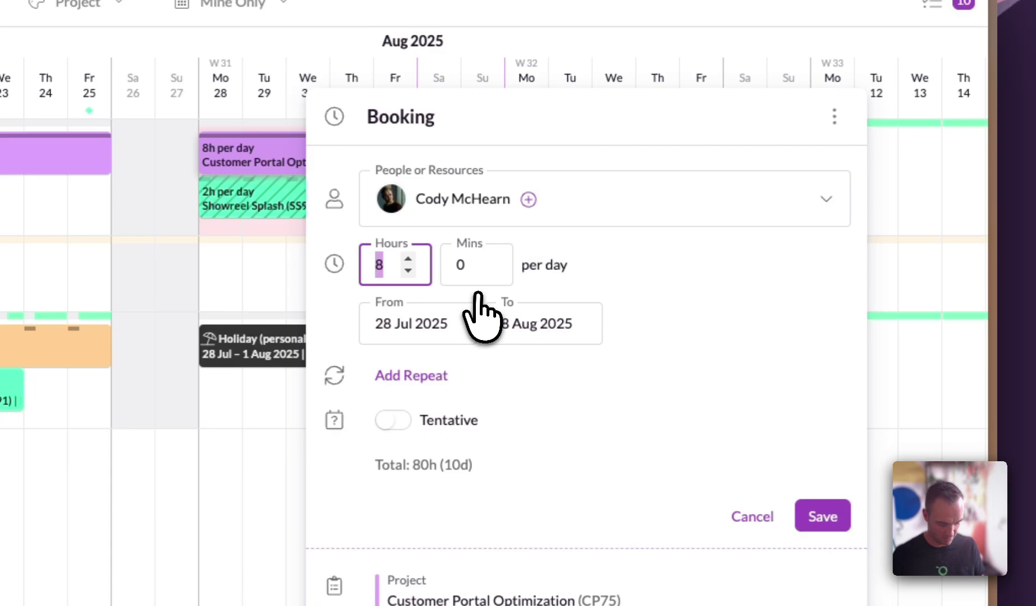
type("6")
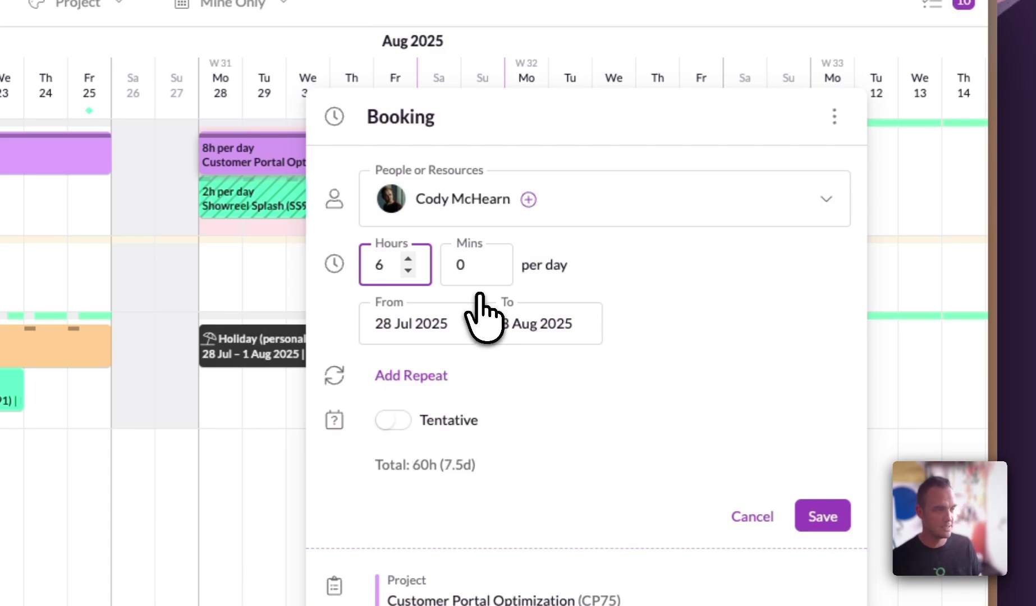
left_click(823, 518)
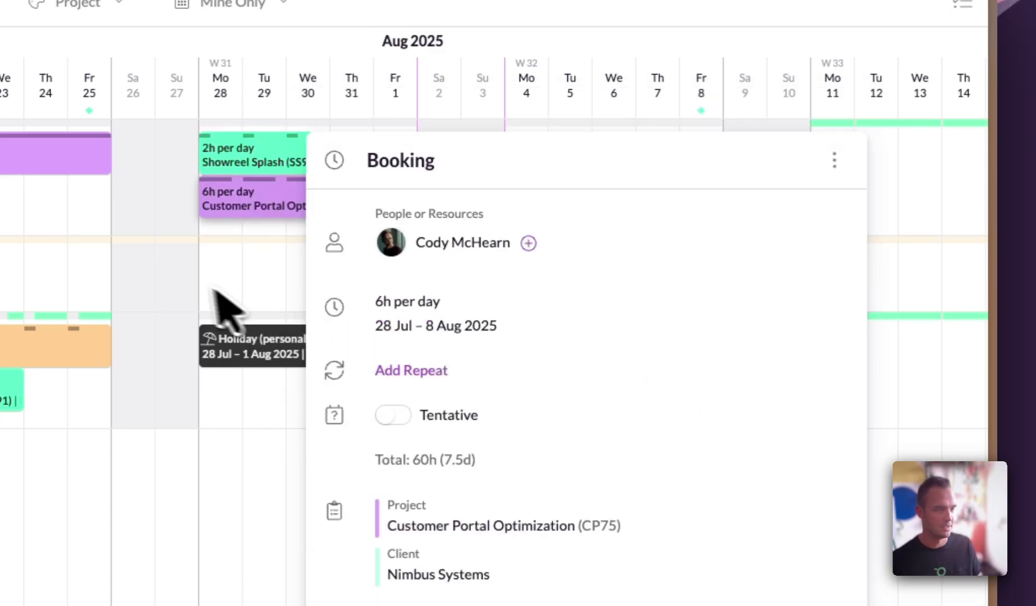
left_click(216, 306)
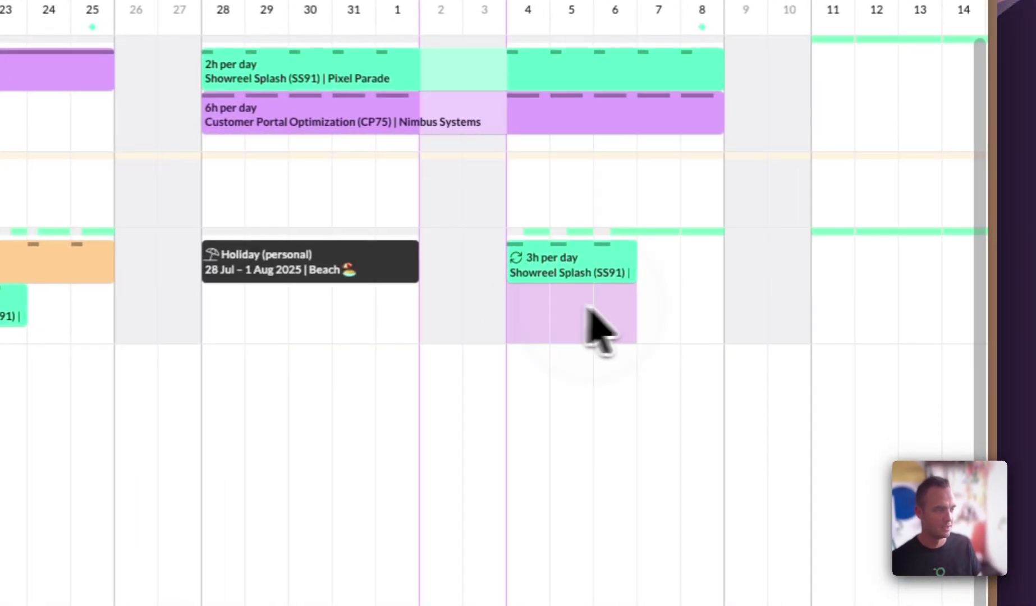
Step: Add a 4h-per-day Customer Portal Optimization (CP75) Design booking, 4–8 Aug, for the second designer
left_click_drag(589, 307, 682, 305)
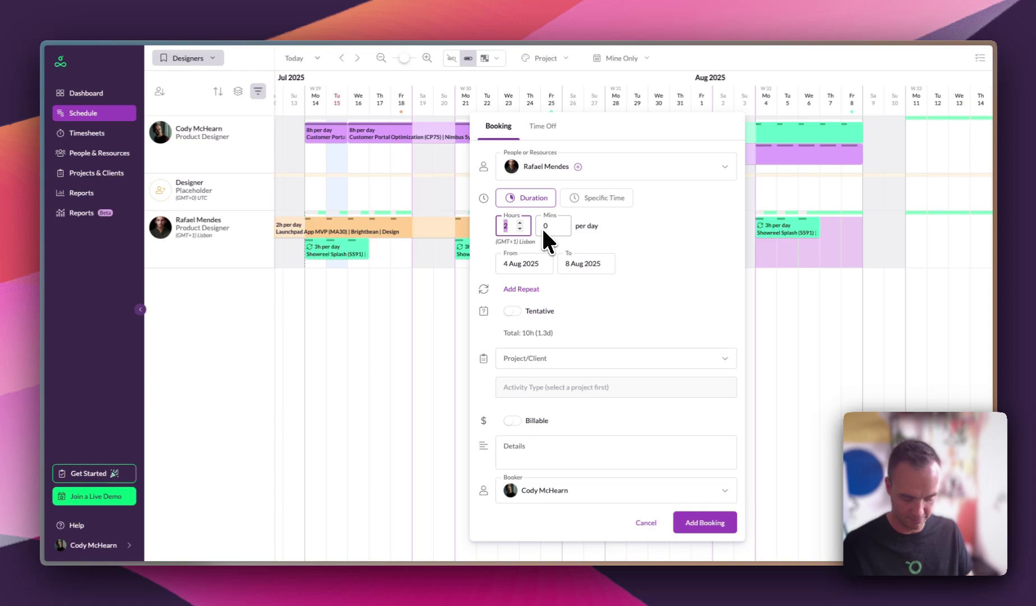
type("4")
double_click(525, 332)
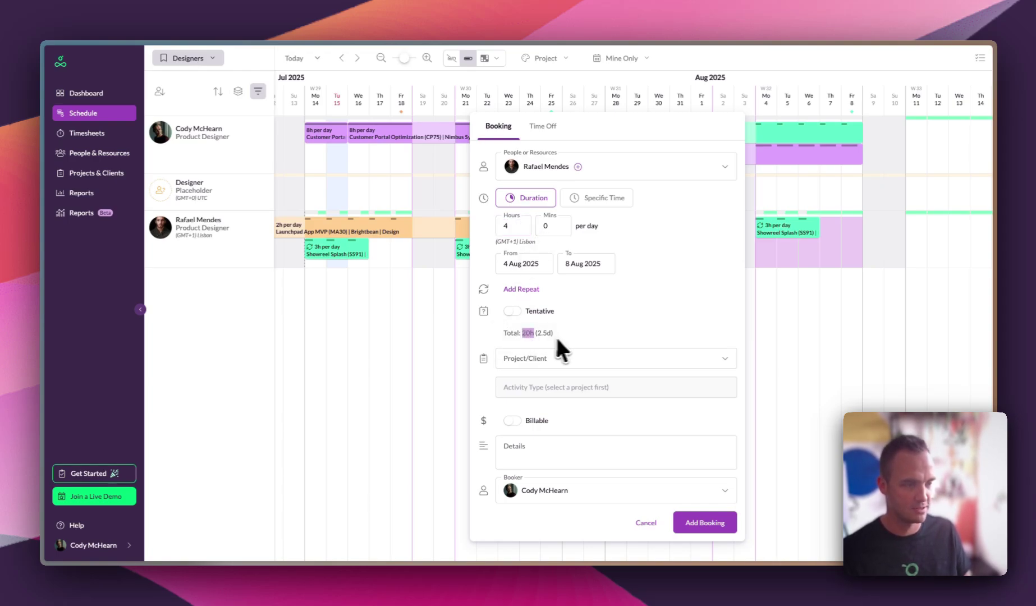
left_click(573, 336)
left_click(596, 359)
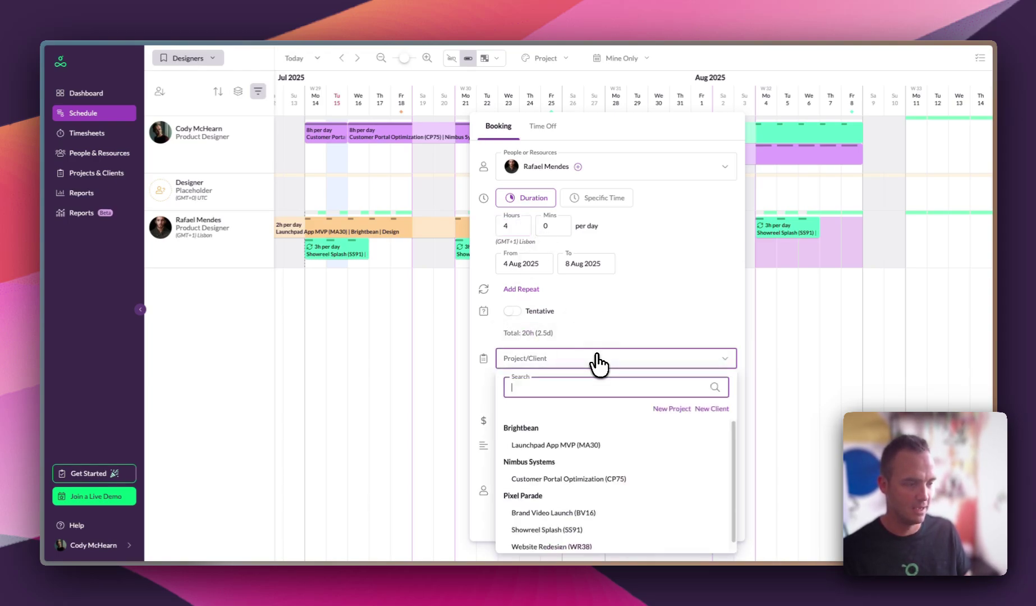
left_click(561, 478)
left_click(544, 388)
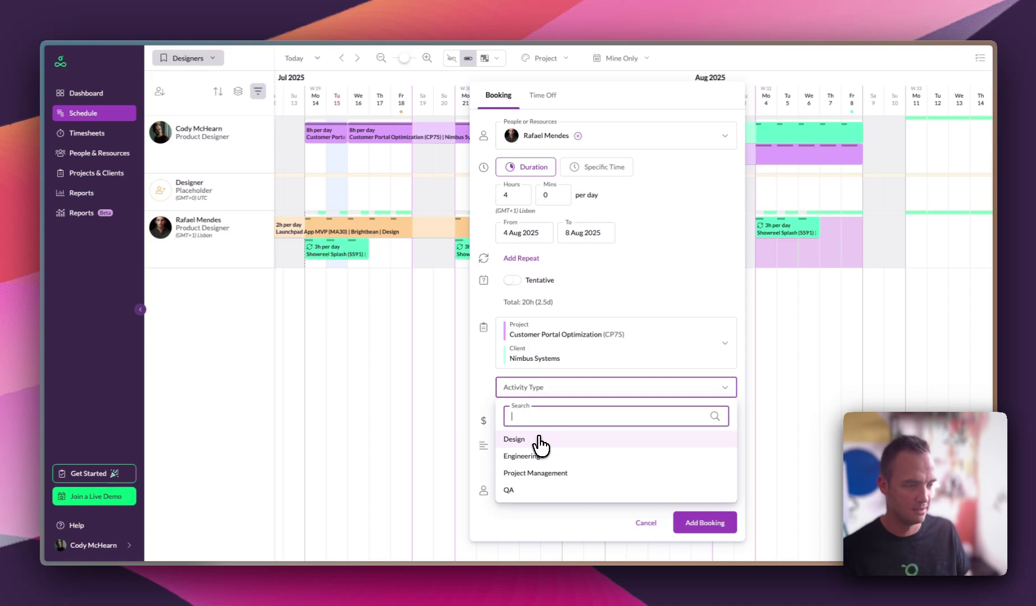
left_click(537, 431)
left_click(704, 522)
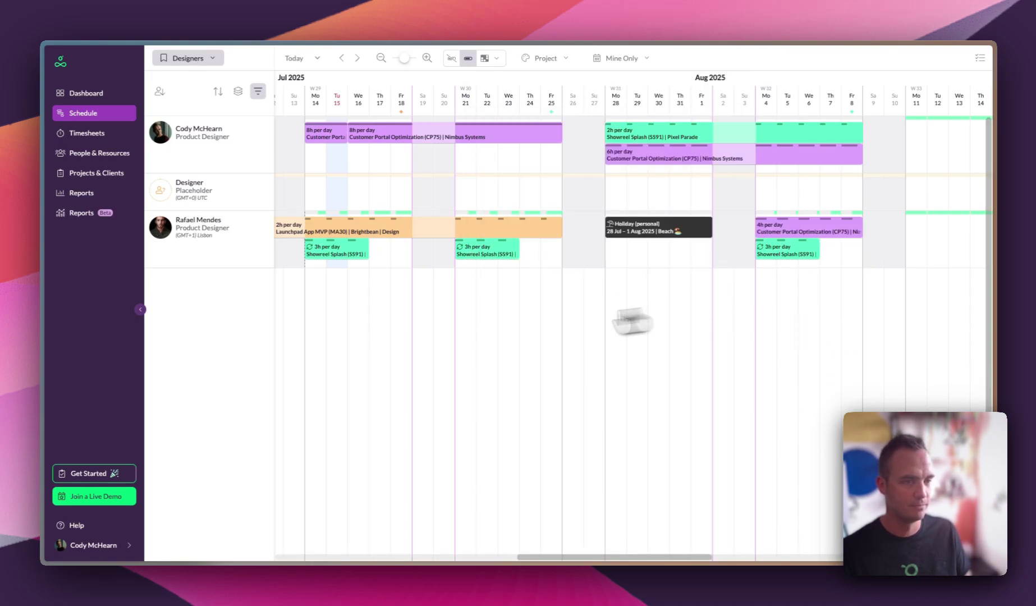
Step: Reset the Designers view to Default so the whole team is listed
left_click(222, 62)
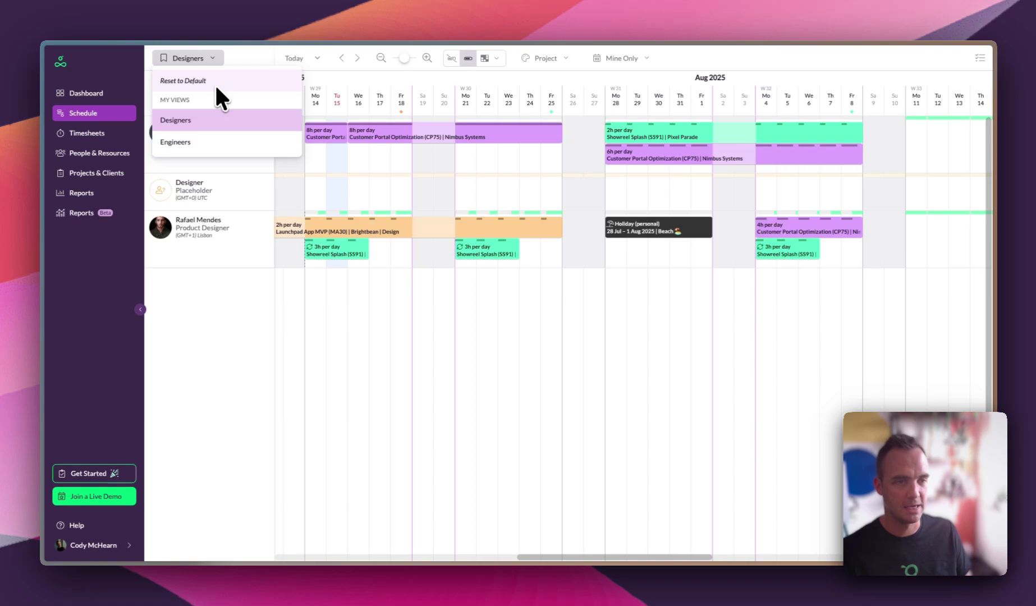
left_click(219, 91)
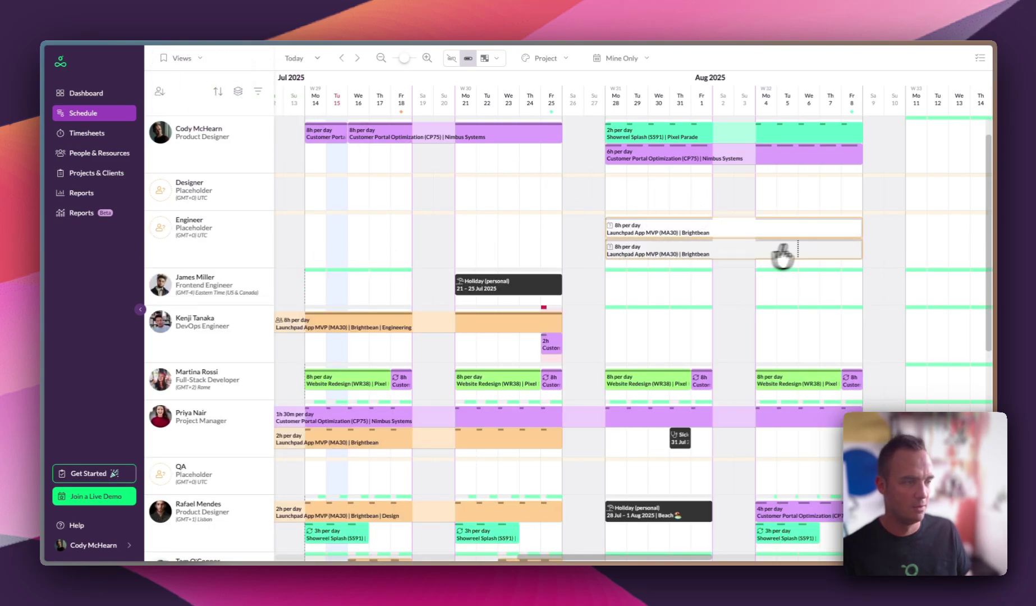
Step: Confirm both tentative Engineer Launchpad App MVP bookings and drag them onto the DevOps and frontend engineers
left_click(703, 239)
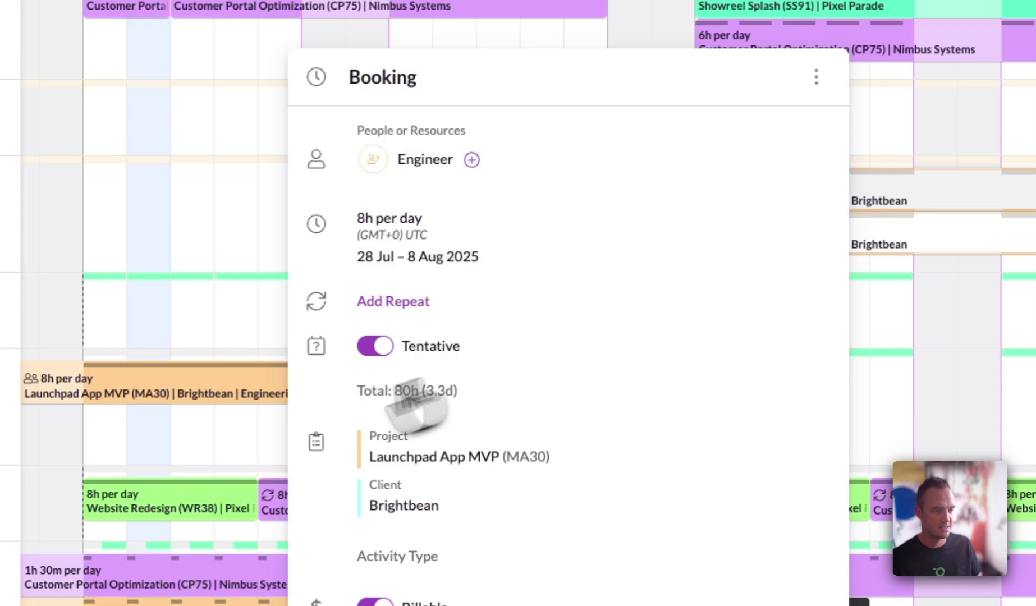
left_click(454, 303)
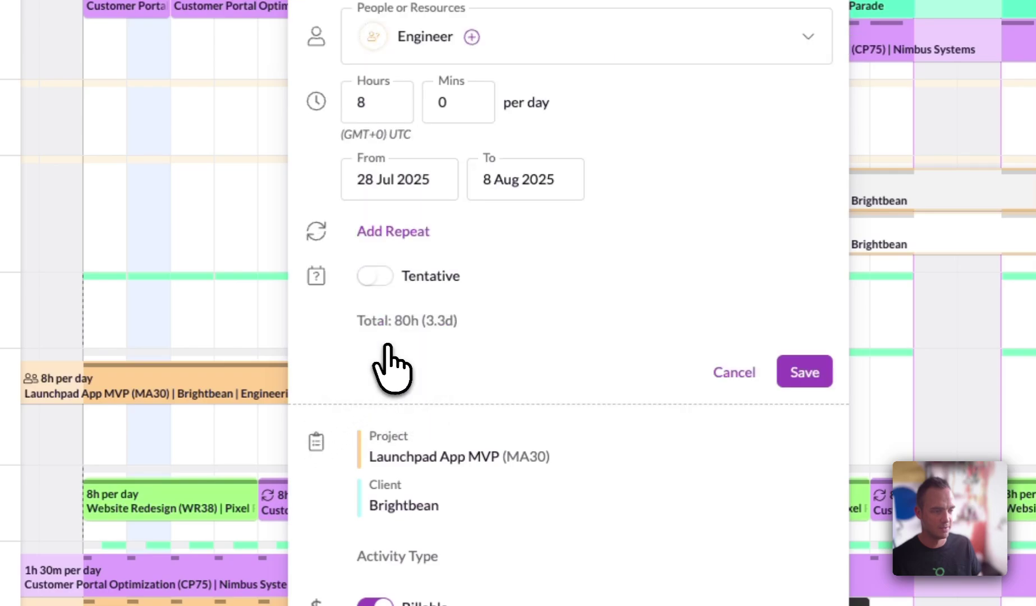
left_click(808, 373)
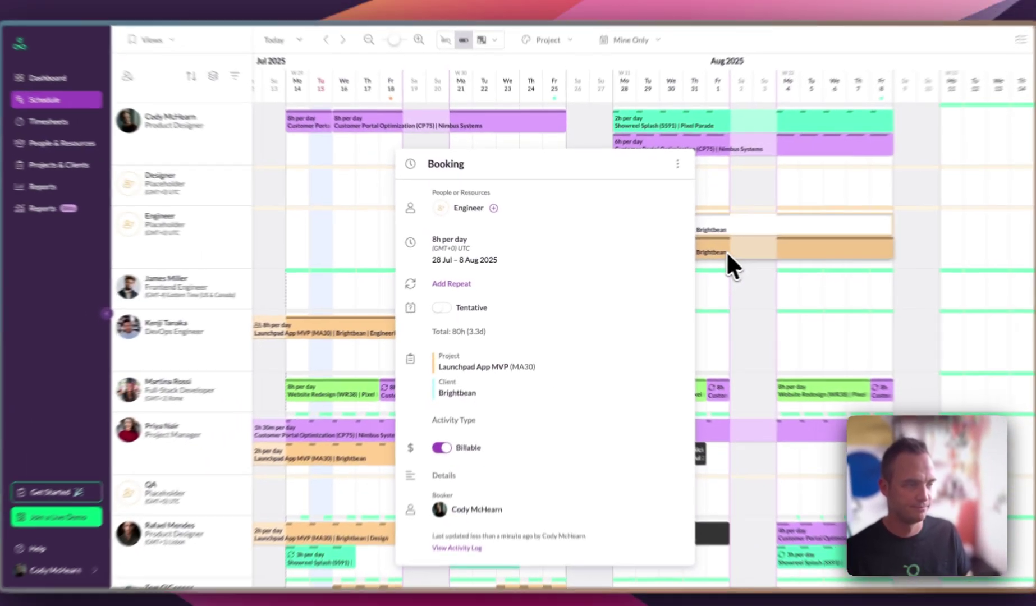
left_click(939, 237)
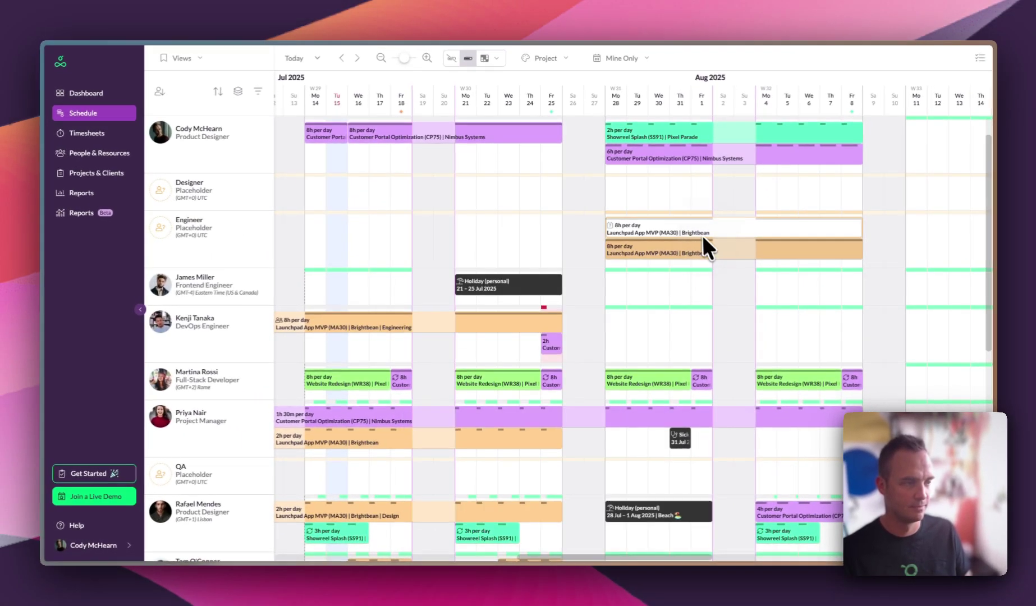
left_click(889, 213)
left_click(452, 304)
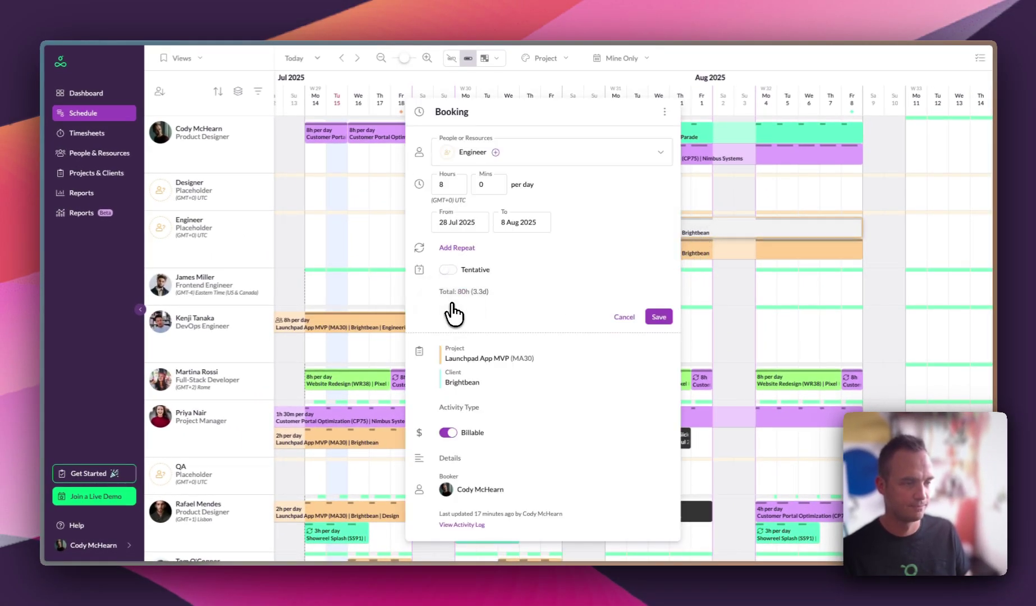
left_click(653, 319)
left_click(698, 247)
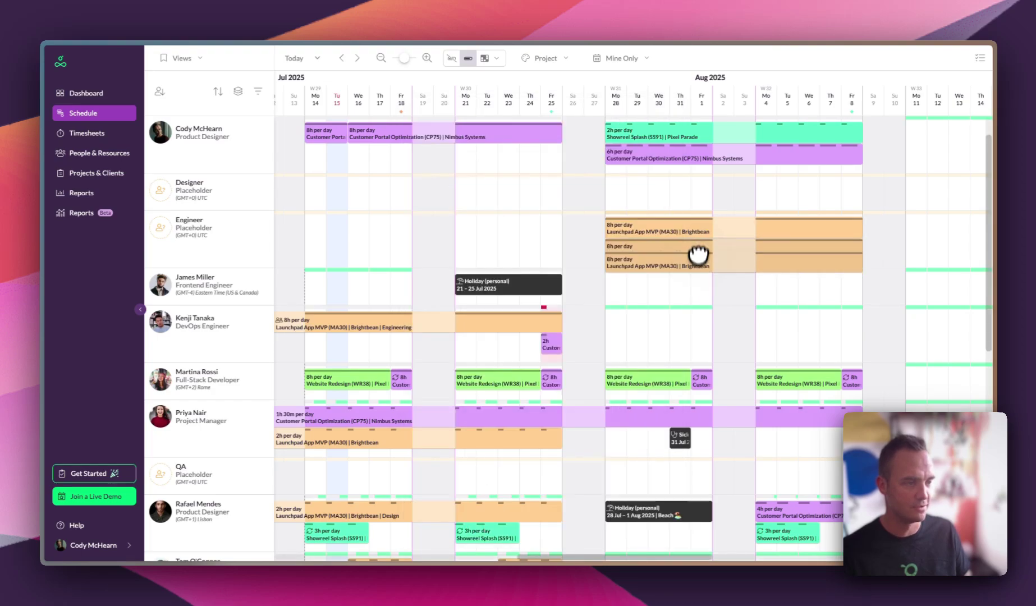
left_click_drag(698, 254, 697, 320)
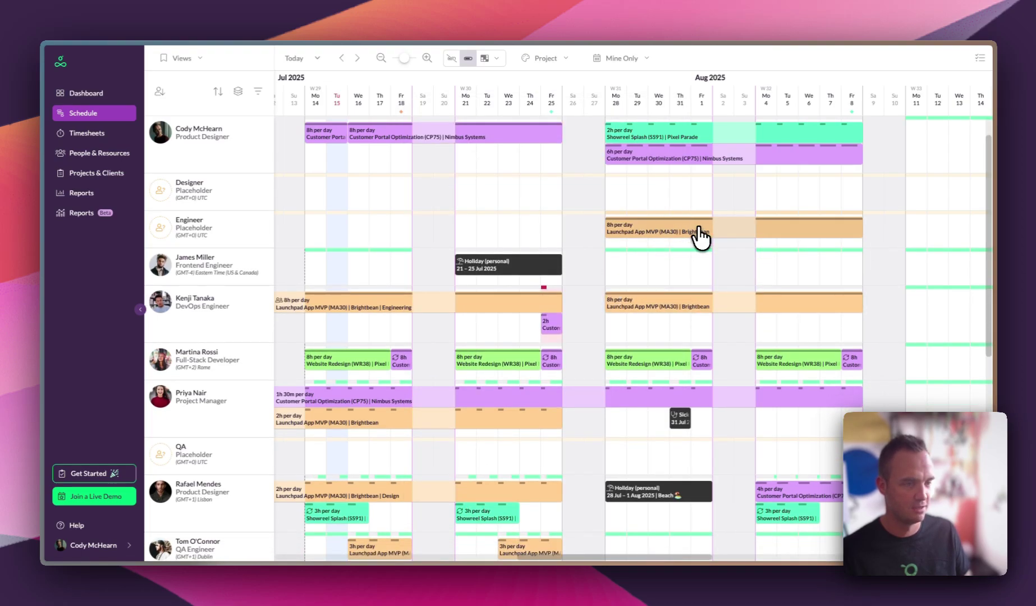
left_click_drag(700, 235, 693, 259)
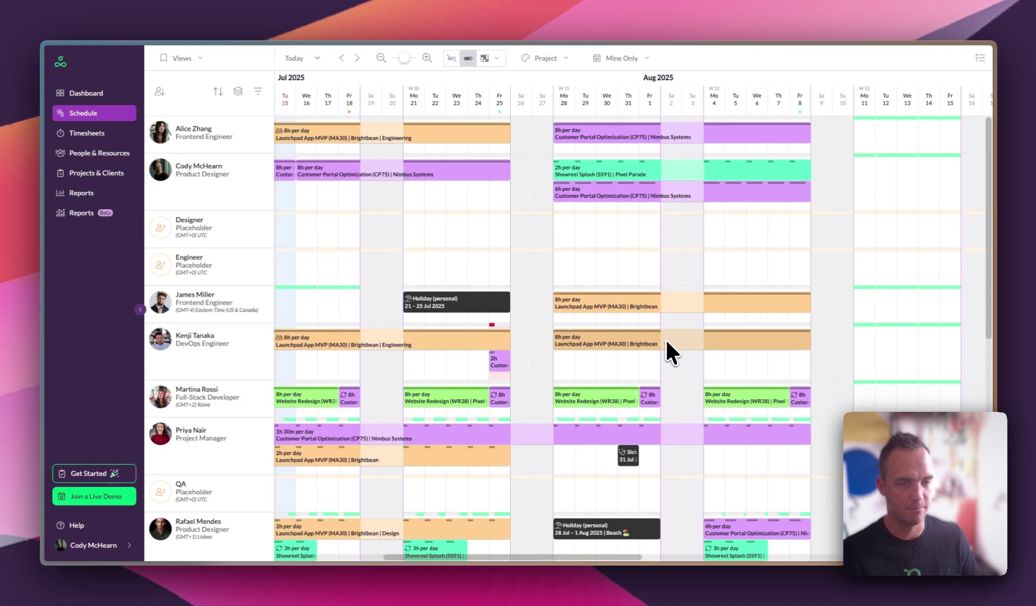
left_click(81, 213)
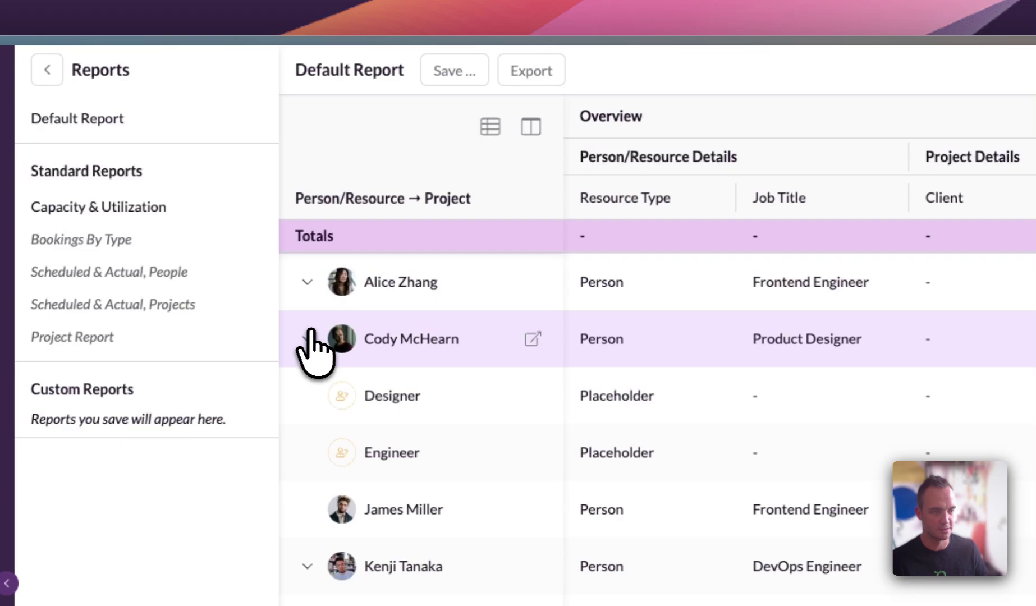
left_click(306, 342)
left_click(306, 342)
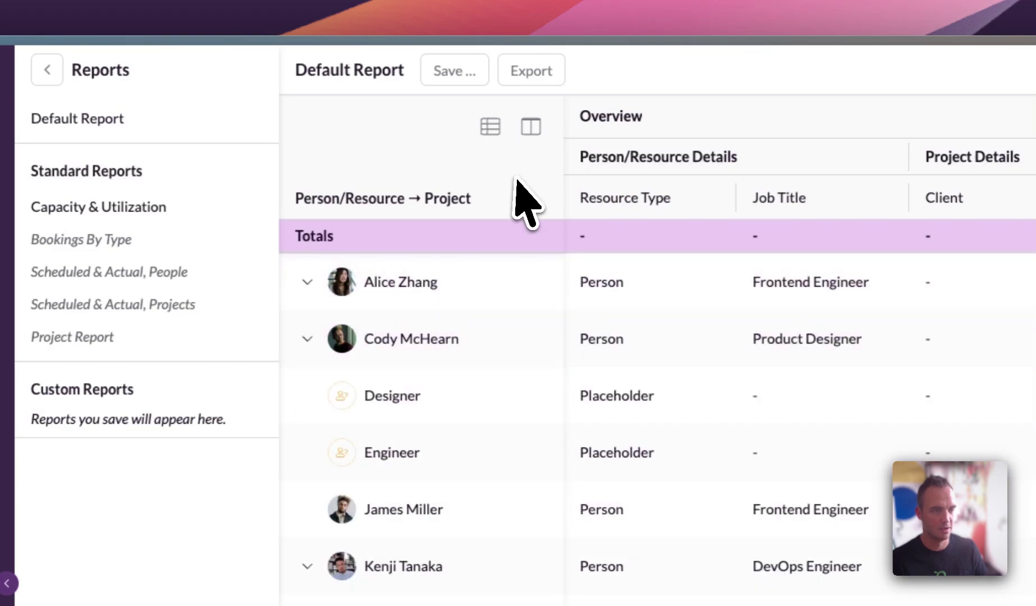
left_click(490, 126)
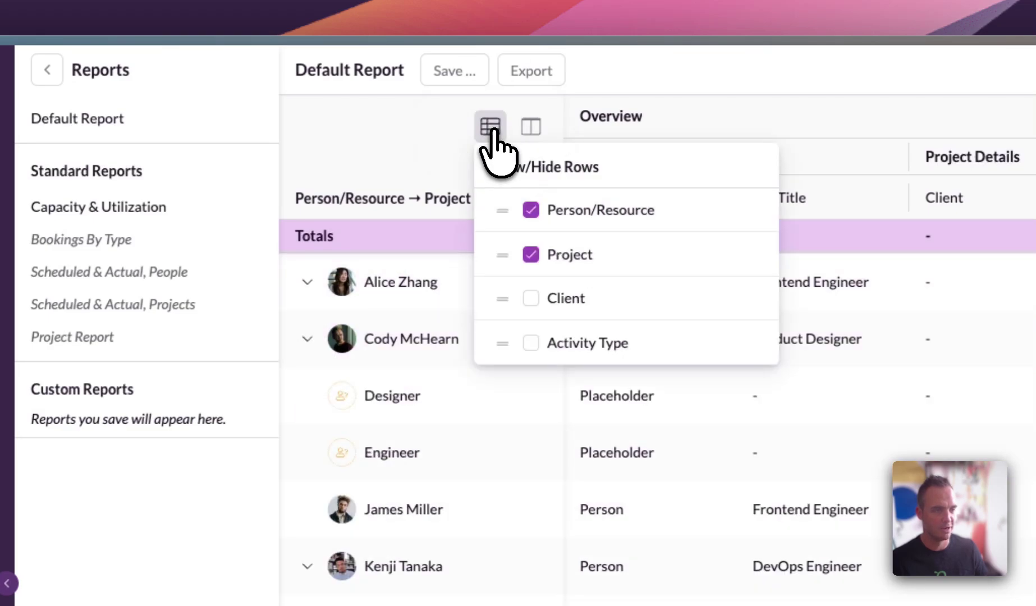
left_click(530, 211)
left_click(364, 164)
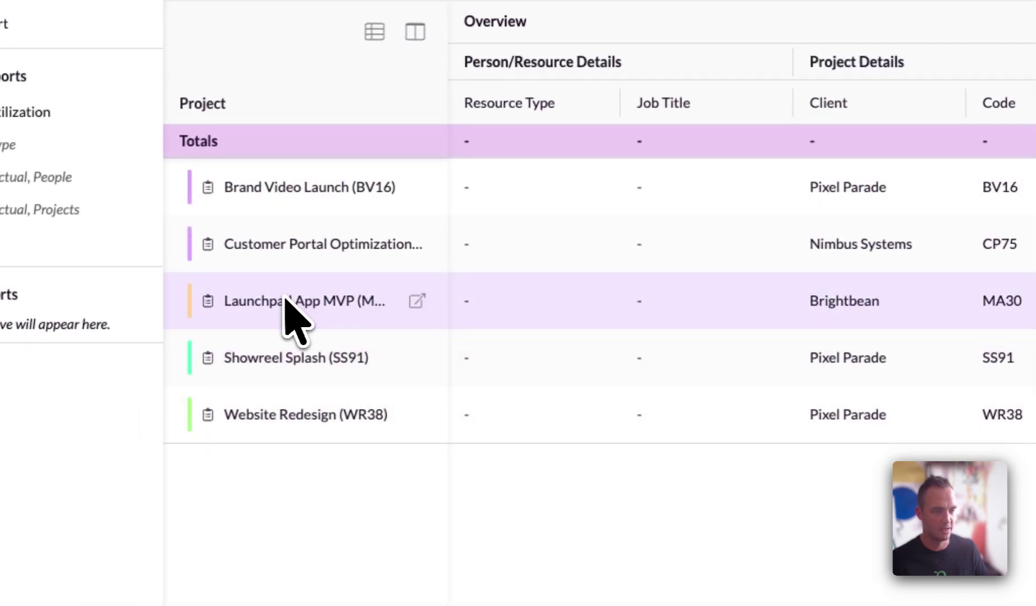
double_click(284, 303)
triple_click(309, 312)
left_click(310, 313)
scroll(320, 331, "right", 5)
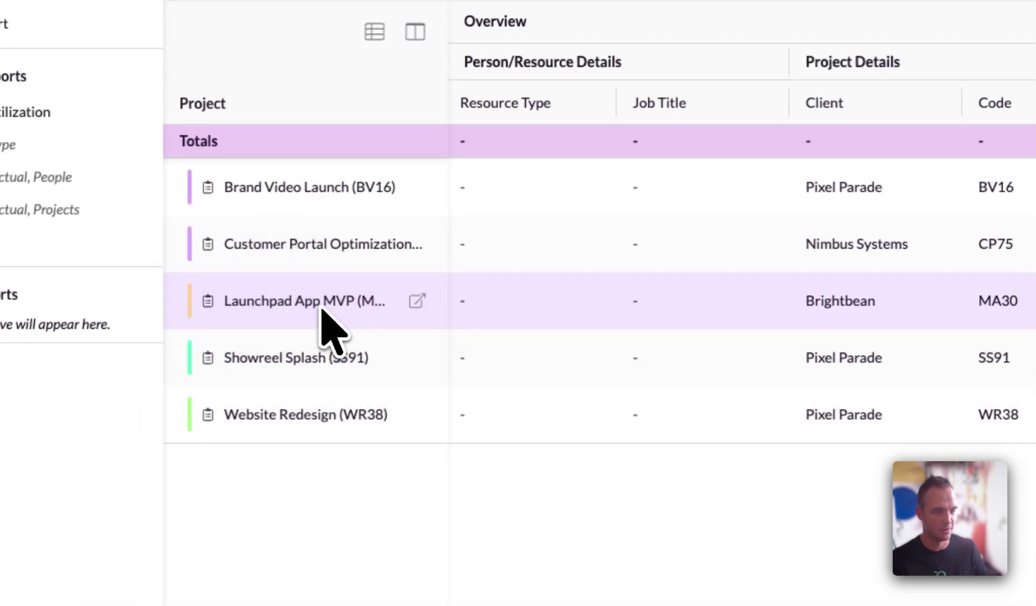
scroll(323, 324, "right", 2)
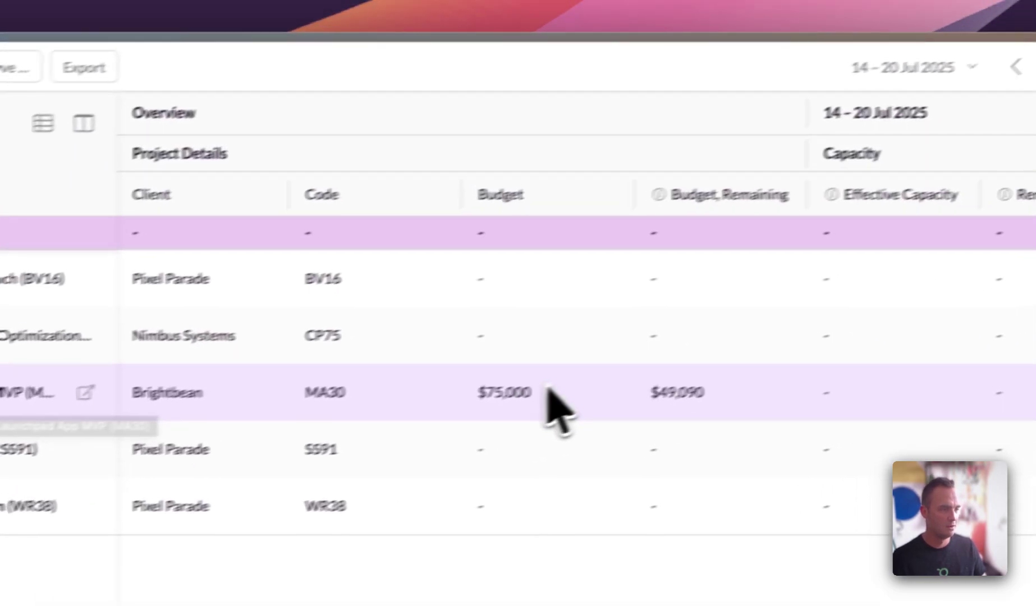
double_click(478, 392)
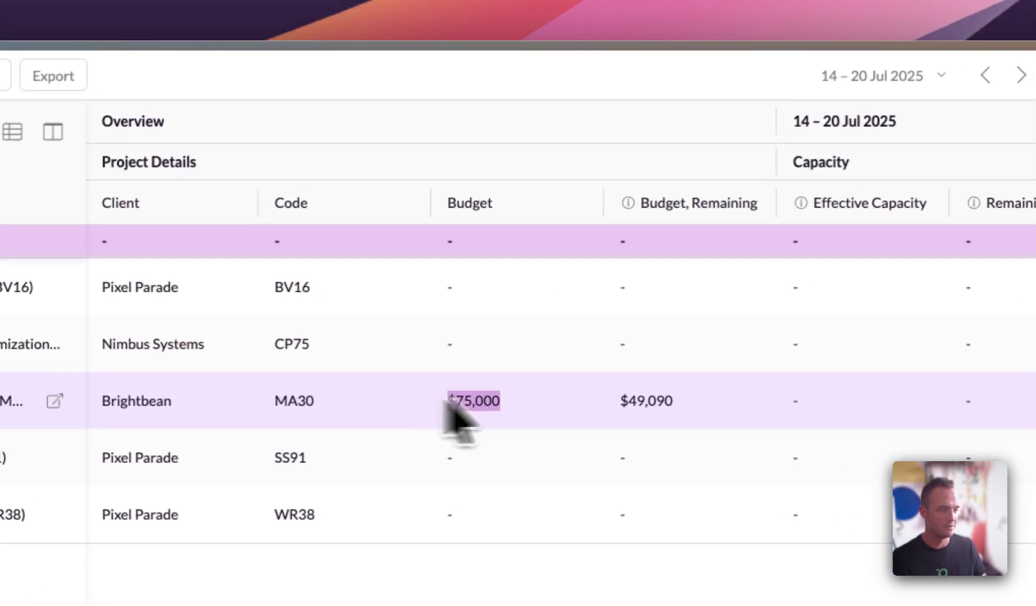
left_click(512, 399)
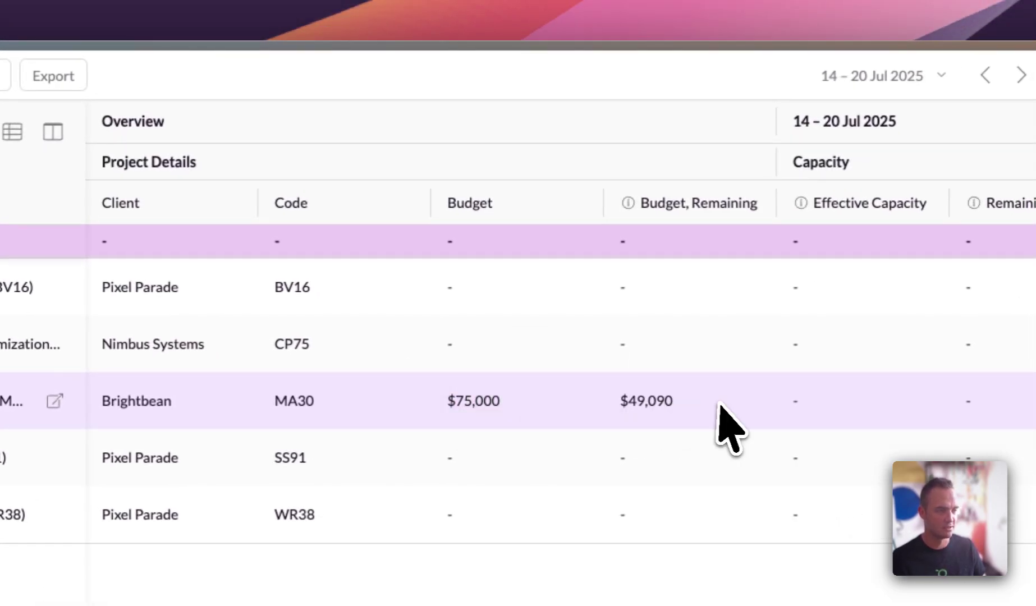
scroll(718, 428, "right", 2)
left_click_drag(659, 400, 607, 400)
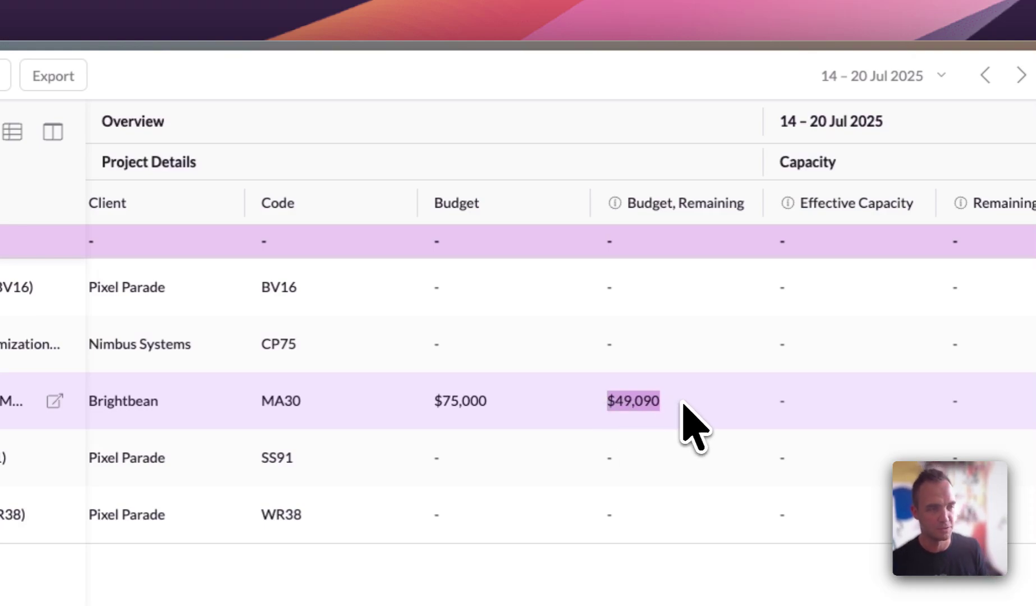
scroll(266, 67, "left", 10)
Step: Add the Budget, Projected Variance column and point out the $49,090 remaining budget
left_click(522, 135)
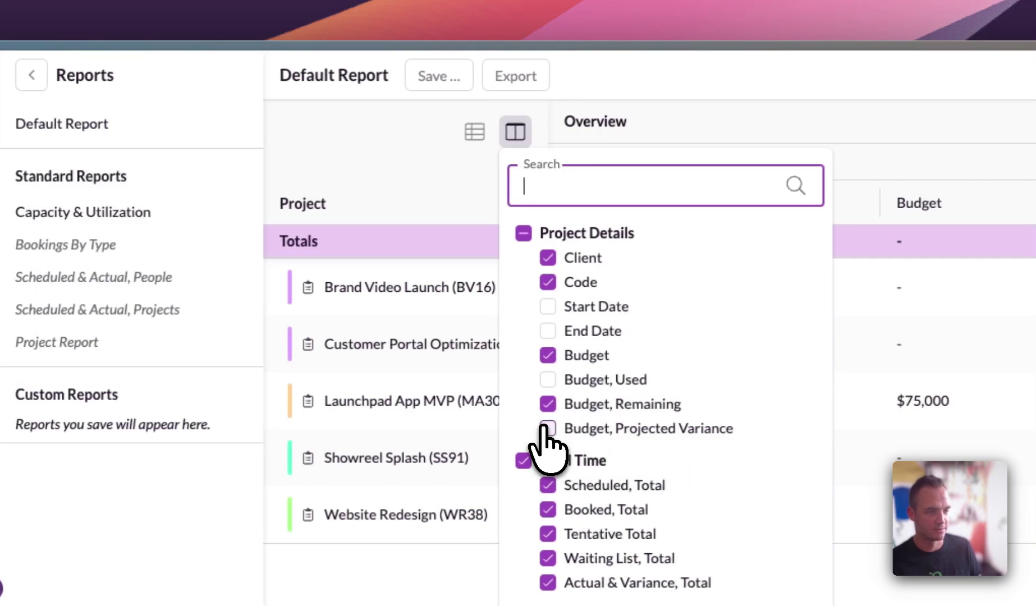
left_click(510, 135)
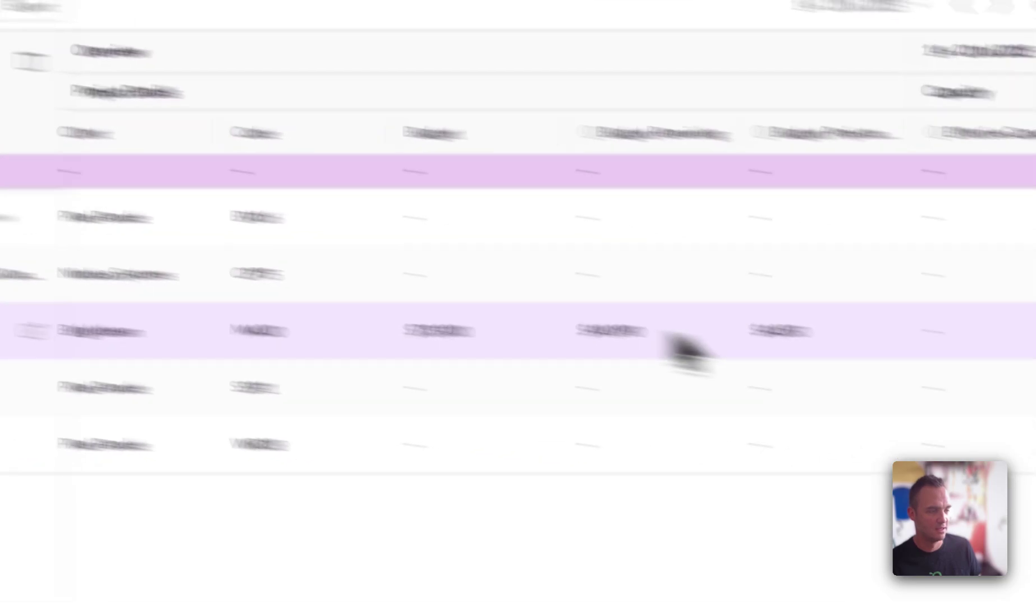
left_click_drag(448, 304, 393, 306)
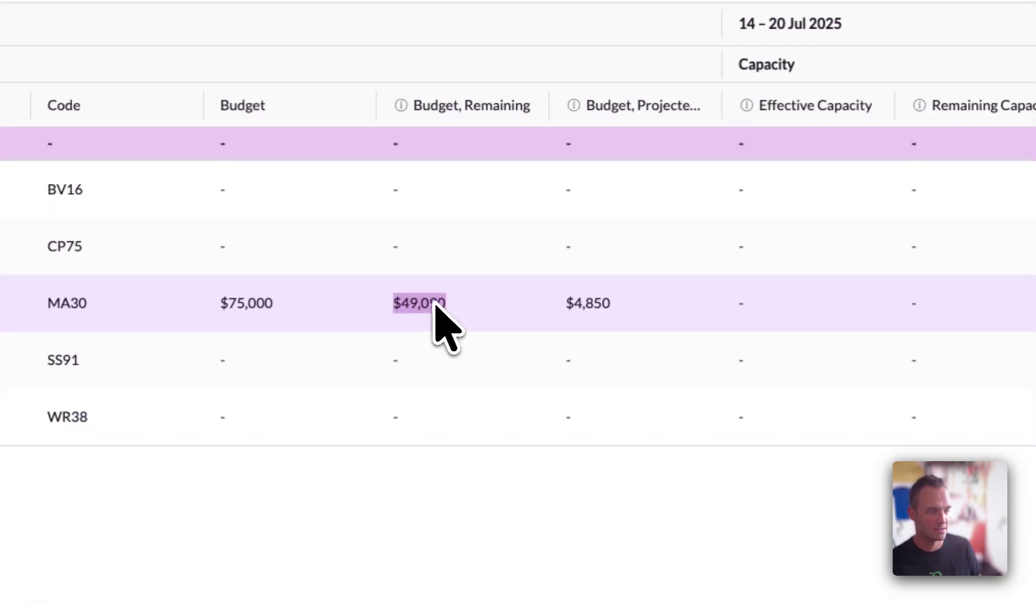
left_click(478, 306)
Step: Highlight the $4,850 projected variance for Launchpad App MVP
left_click_drag(625, 307, 562, 308)
left_click(624, 307)
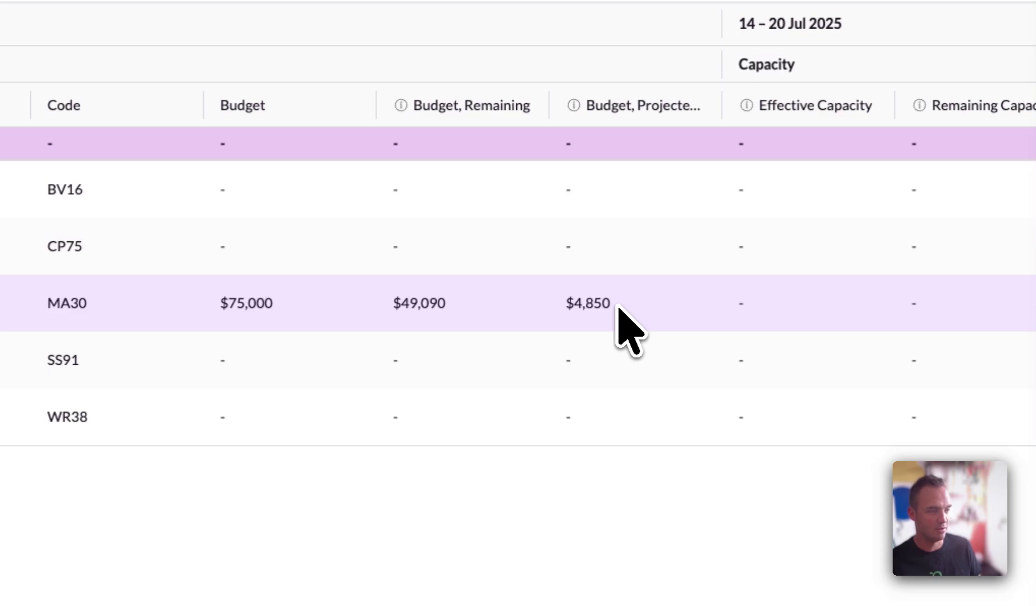
left_click_drag(629, 301, 562, 308)
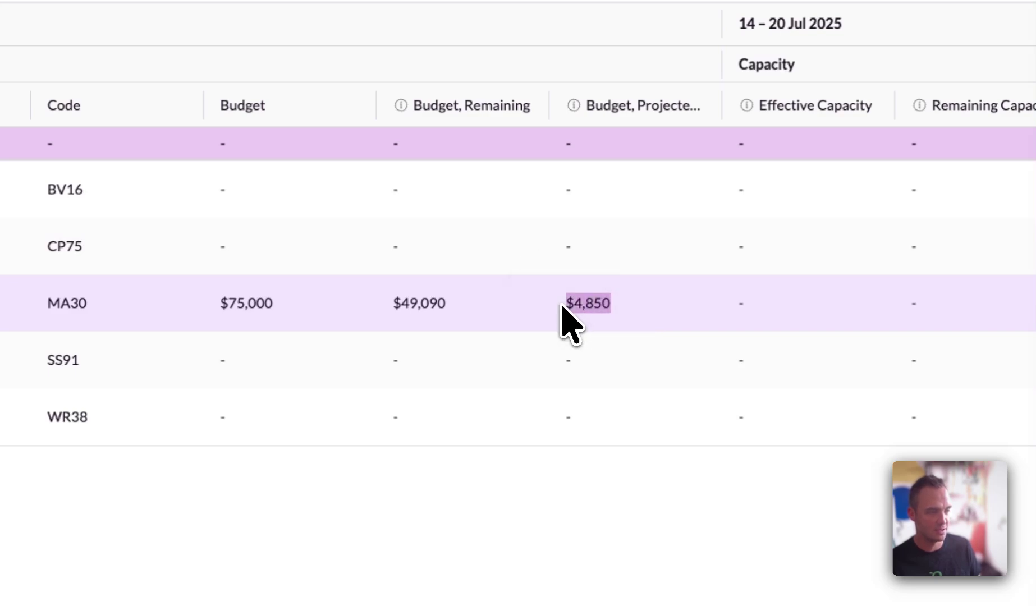
left_click(617, 306)
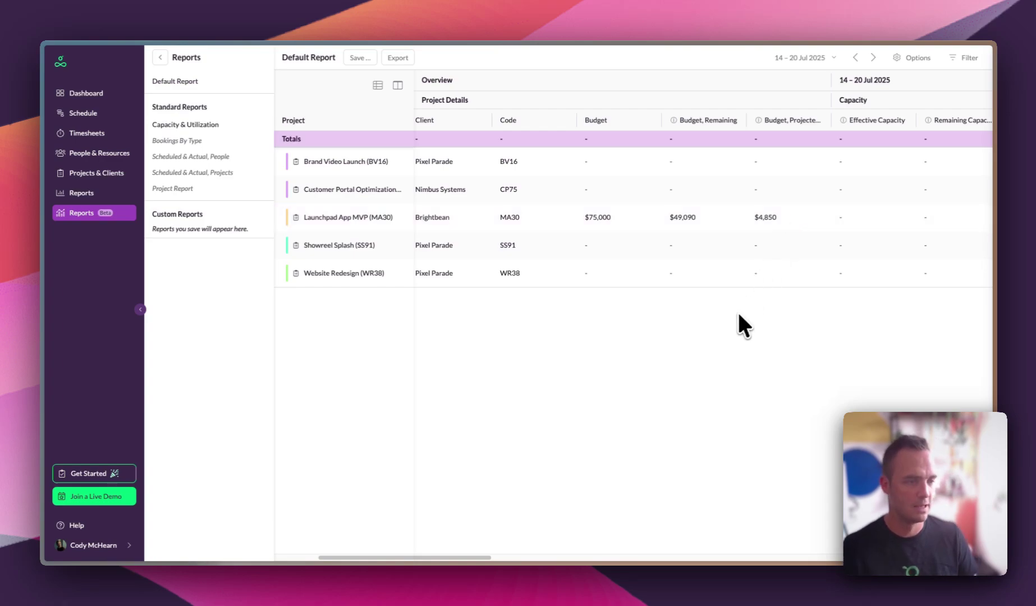
Step: Log Monday 14 Jul's Customer Portal Optimization entry as 6 hours of Design, then go to the previous week
left_click(98, 134)
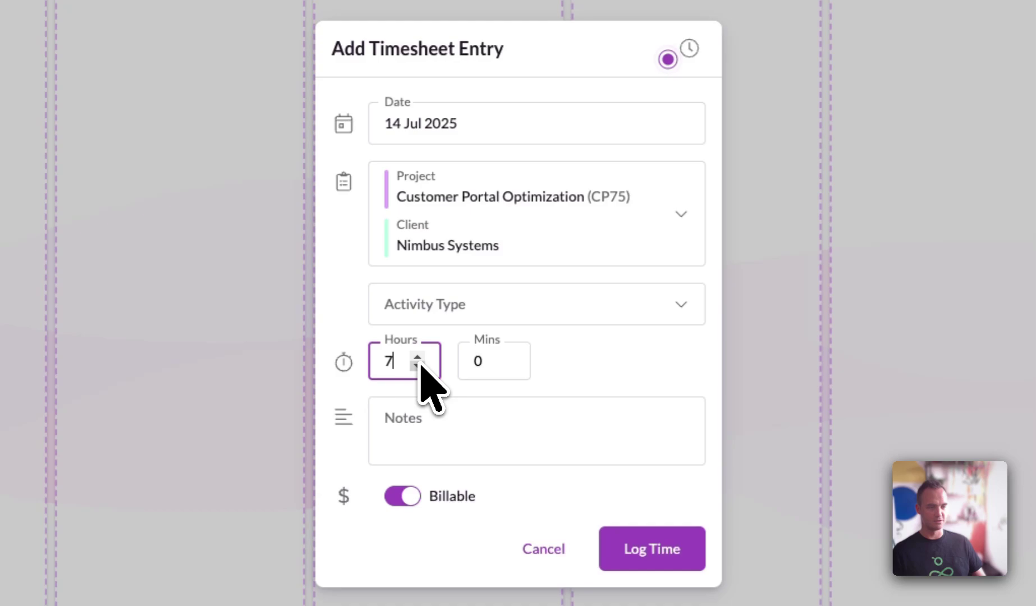
left_click(418, 365)
left_click(530, 308)
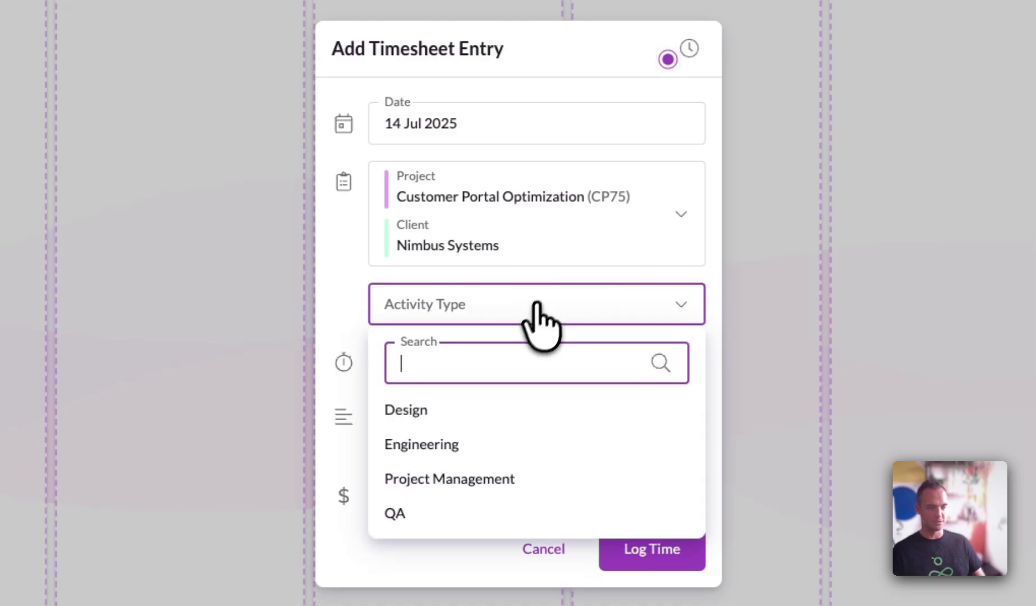
left_click(466, 416)
left_click(673, 552)
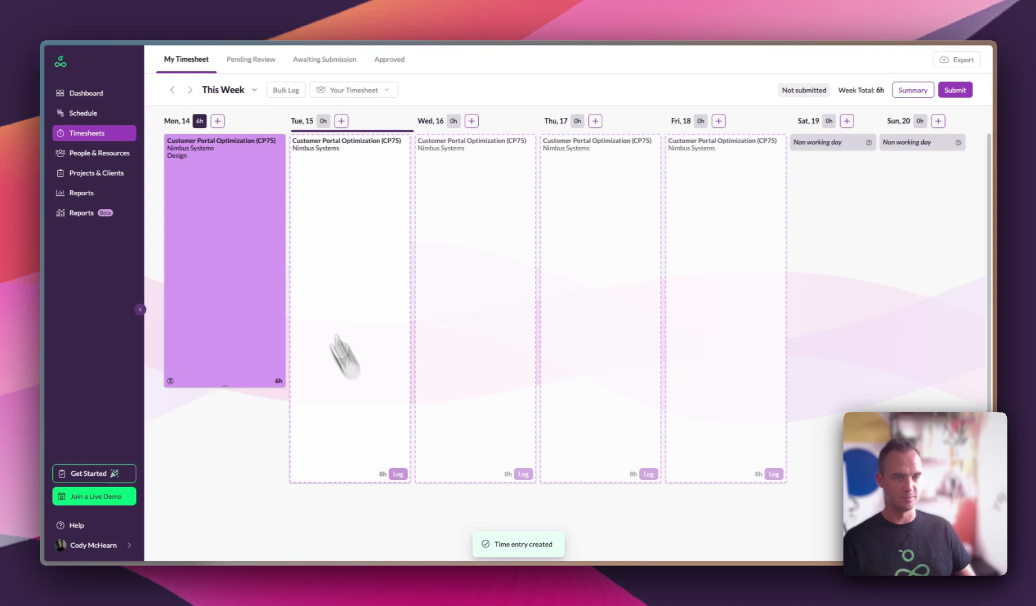
left_click(173, 90)
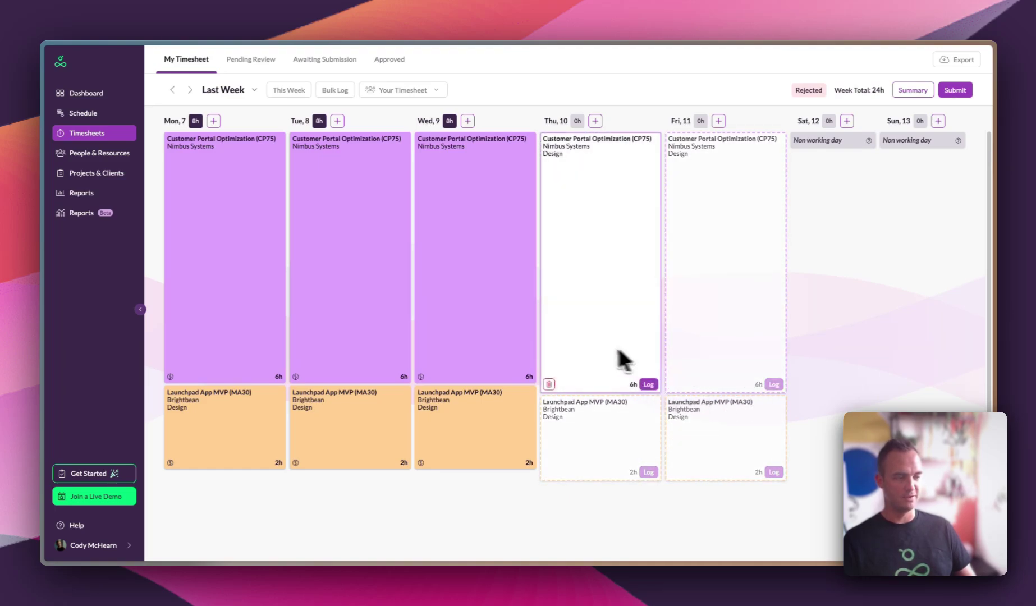
Step: In Bulk Log, set Thursday's durations to 5h Customer Portal Optimization and 3h Launchpad App MVP
left_click(335, 91)
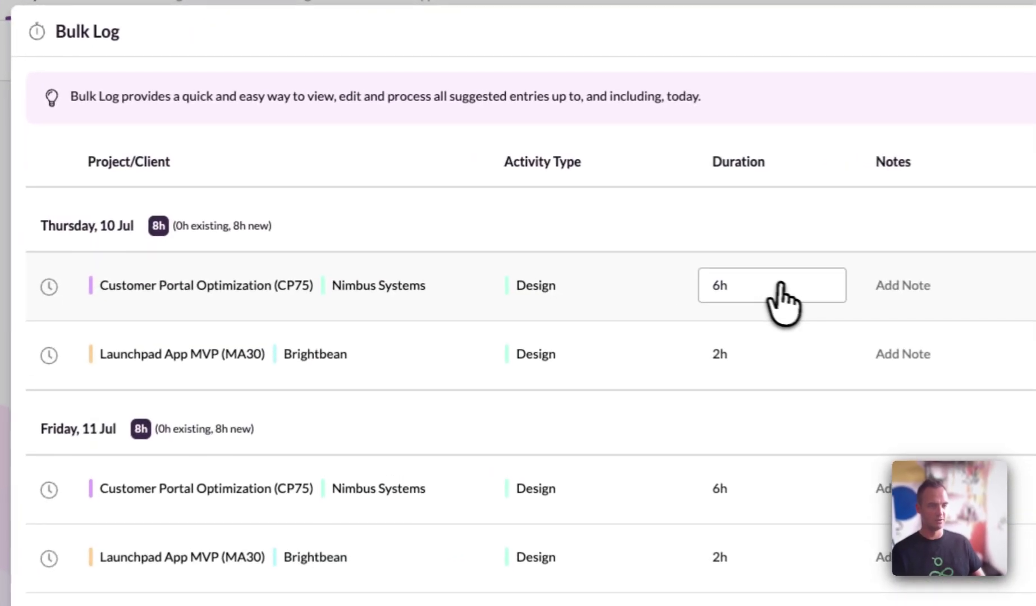
left_click(780, 283)
key("BackSpace")
type("5")
key("Tab")
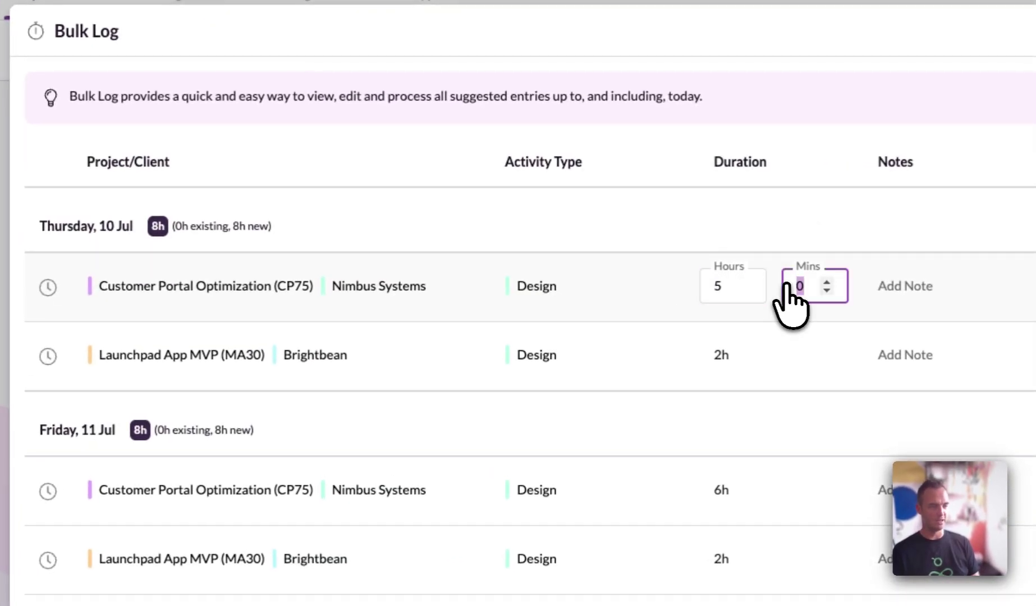
key("Return")
key("Tab")
key("Tab")
key("Tab")
type("3")
key("Tab")
key("Tab")
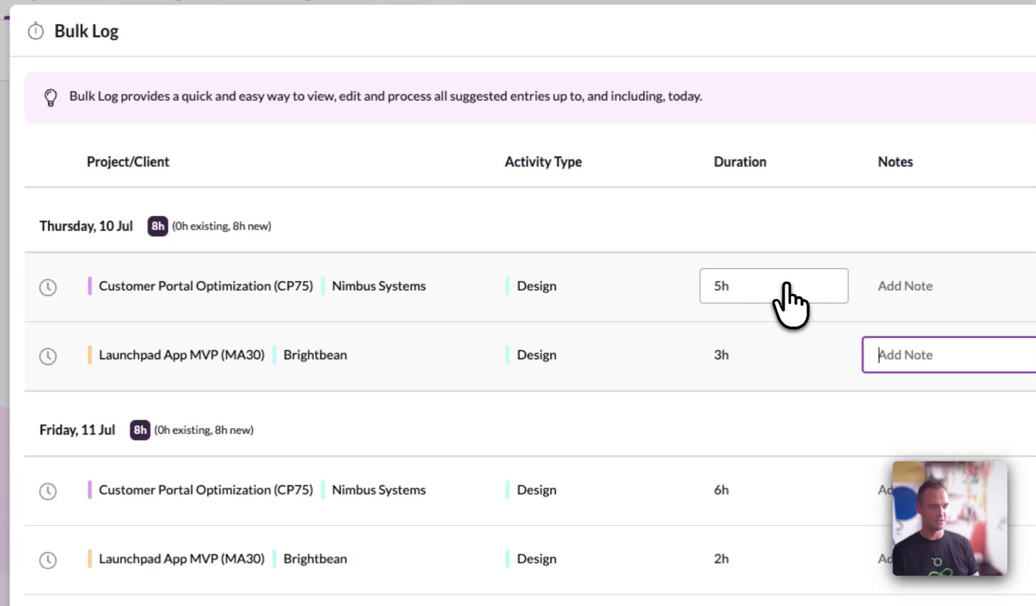
Step: Set Friday's durations to 7h Customer Portal Optimization and 1h Launchpad App MVP, then log all four entries
key("Tab")
key("Tab")
key("Tab")
key("Tab")
type("7")
key("Tab")
key("Tab")
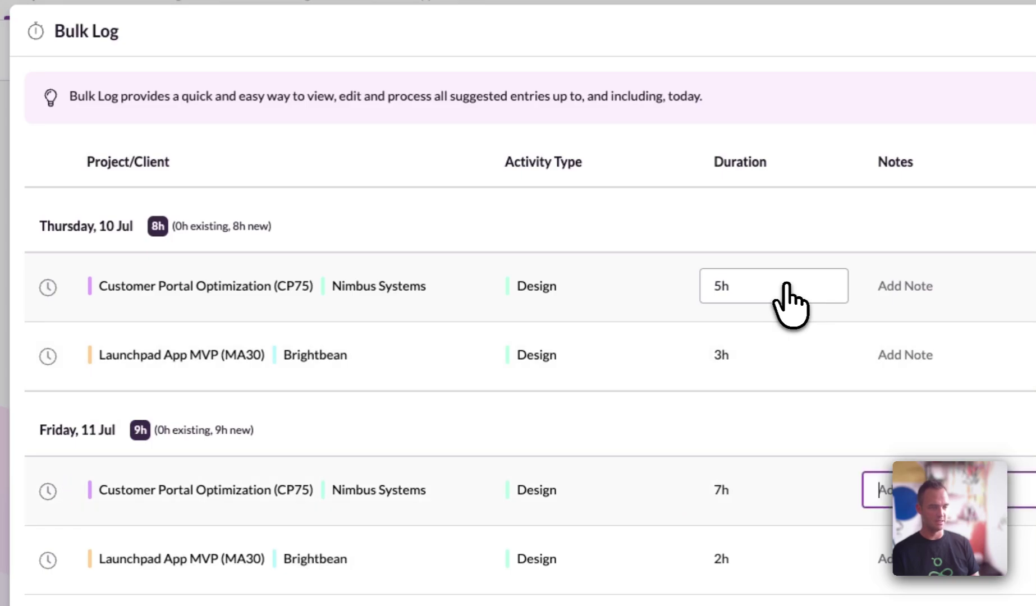
key("Tab")
key("Tab")
key("Tab")
type("3")
key("BackSpace")
type("1")
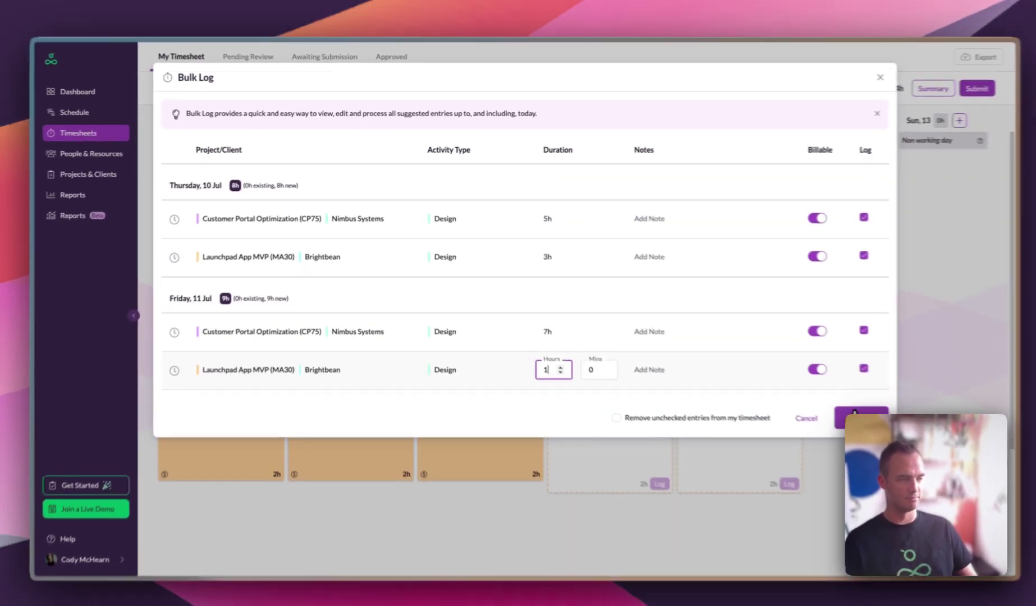
left_click(847, 415)
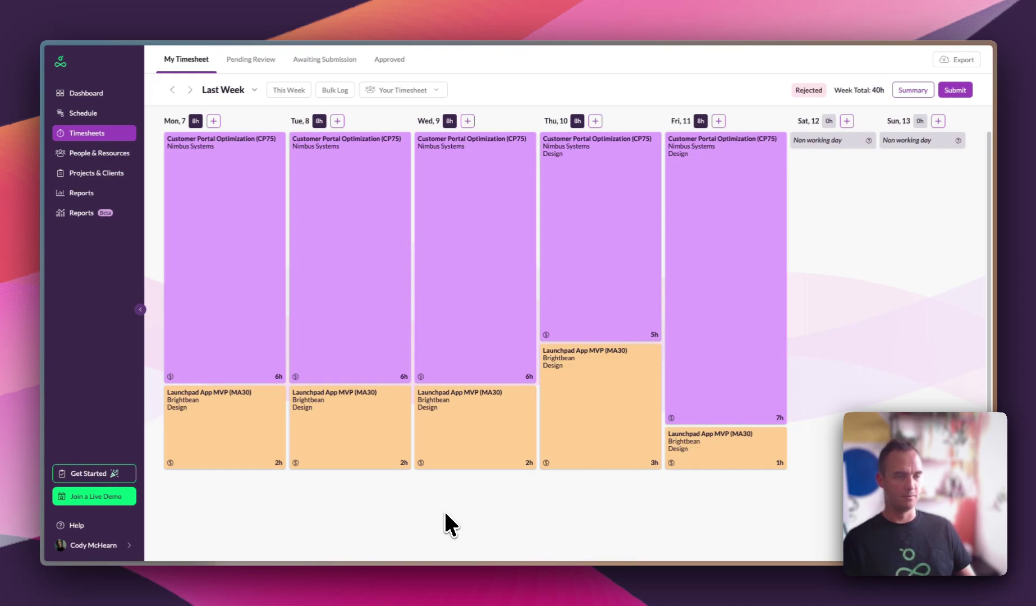
Step: Go to the Dashboard to view July 2025 bookings by day and upcoming time off
left_click(84, 94)
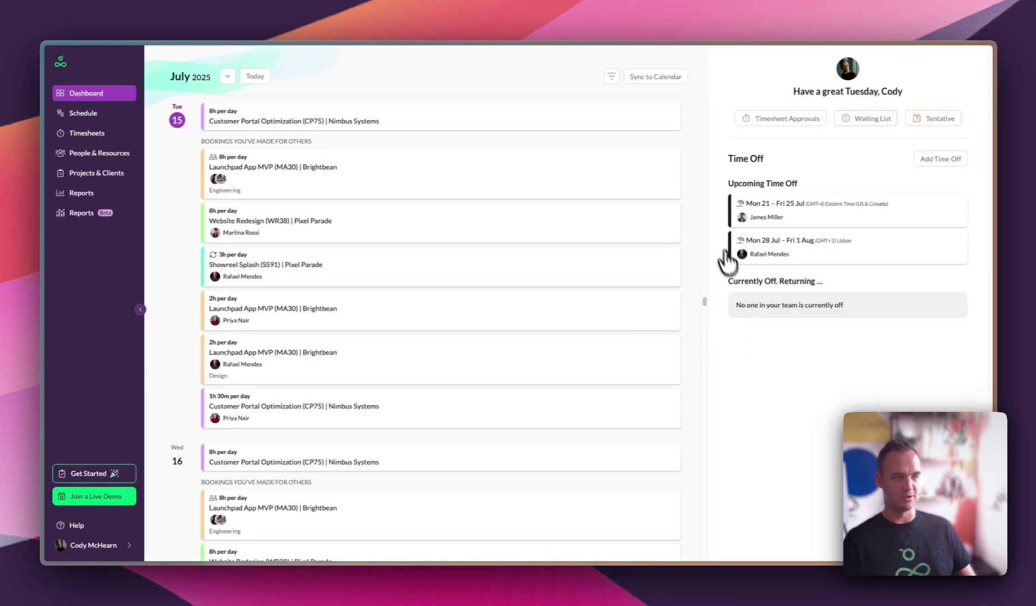
scroll(677, 169, "up", 1)
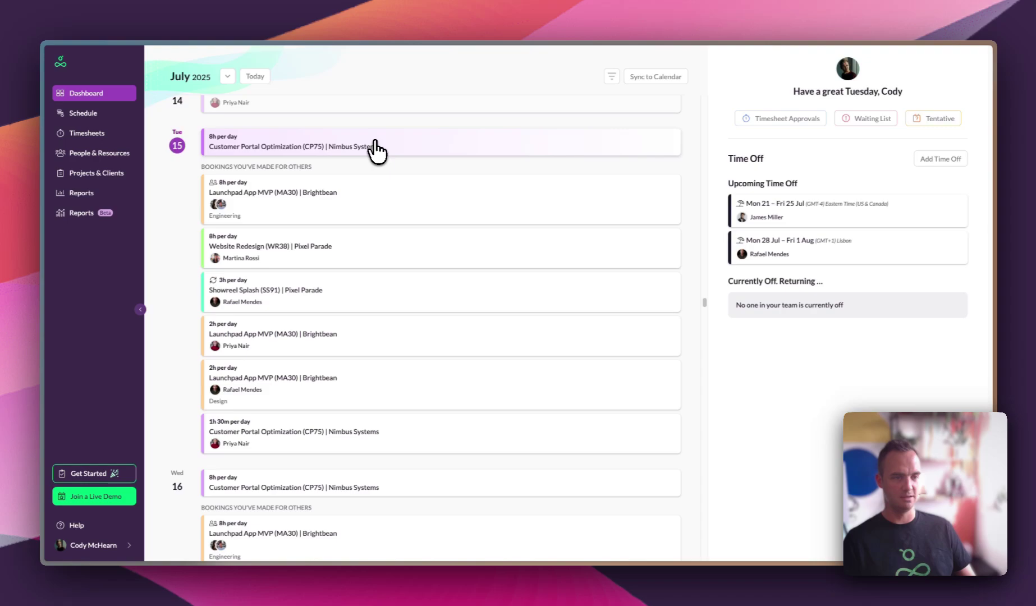